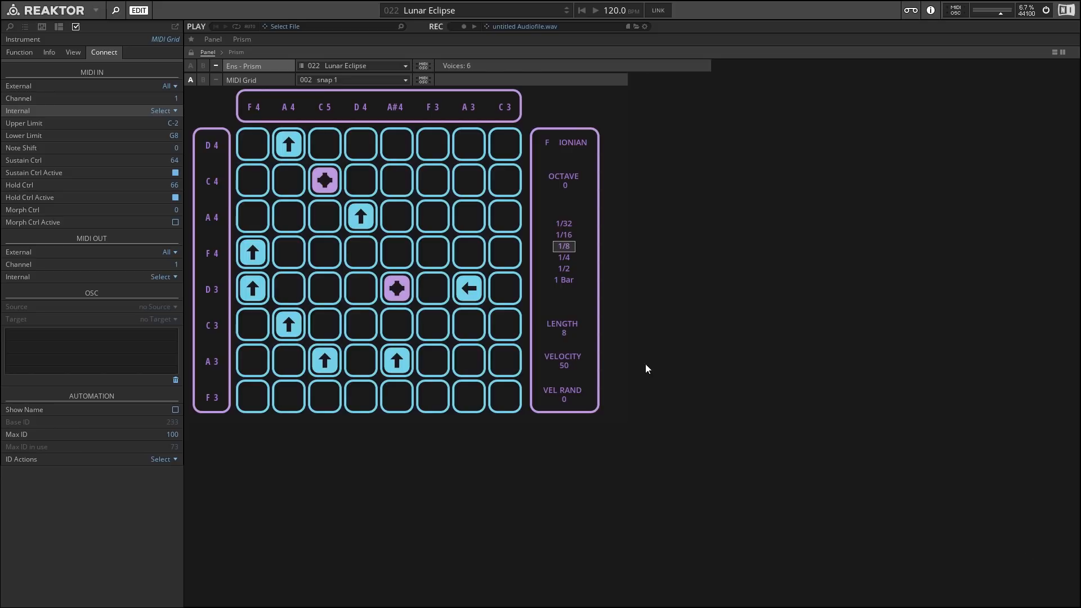
# - Inspect the Prism synth's panel, minimize it again, and audition the MIDI Grid sequence
pyautogui.click(215, 65)
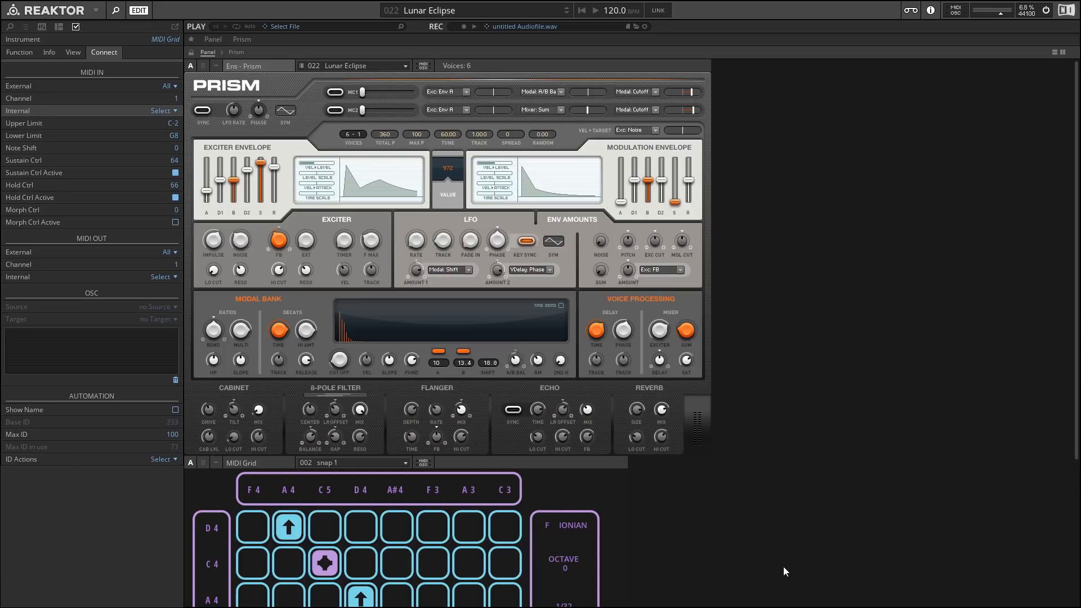
pyautogui.click(215, 65)
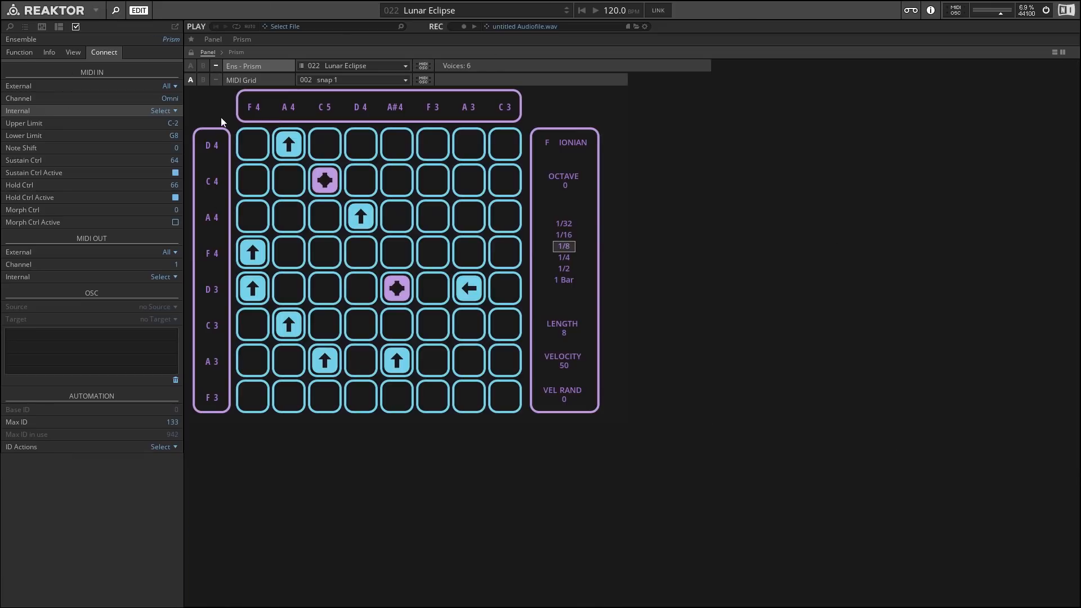
pyautogui.click(246, 81)
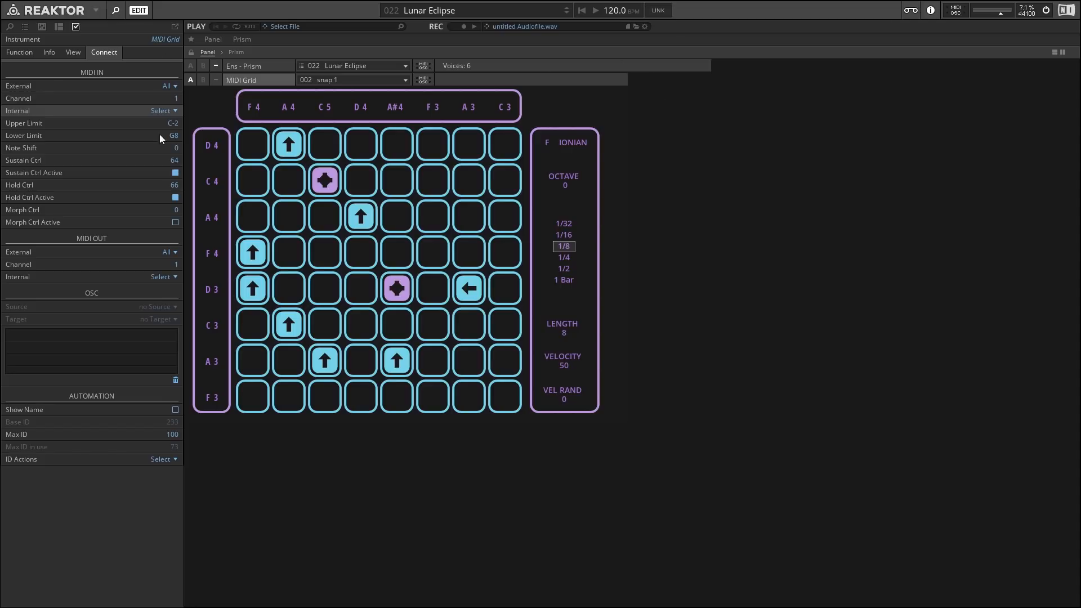
pyautogui.click(597, 10)
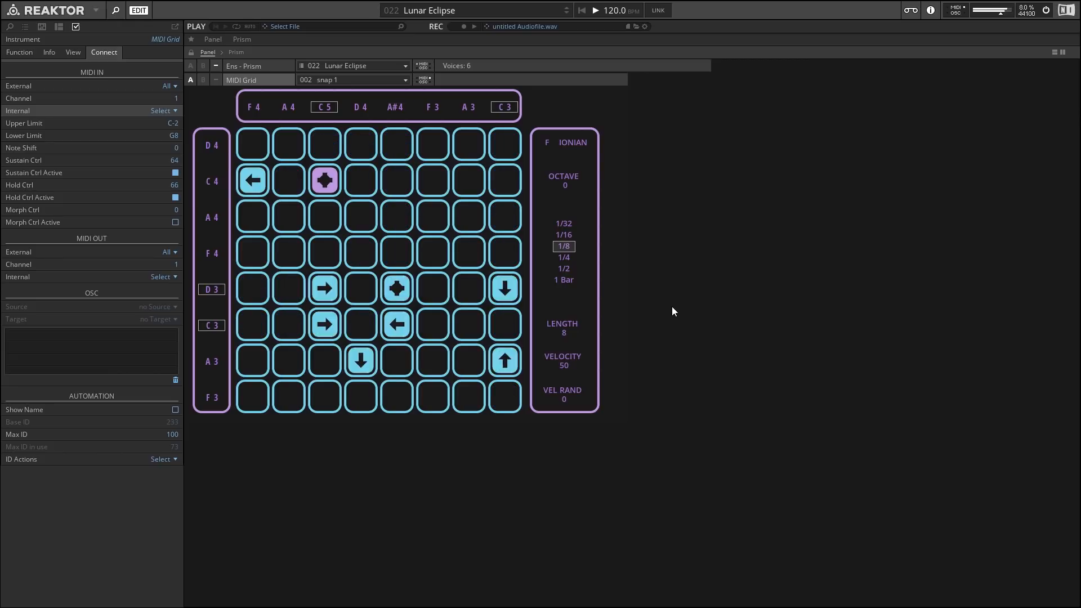
pyautogui.click(596, 11)
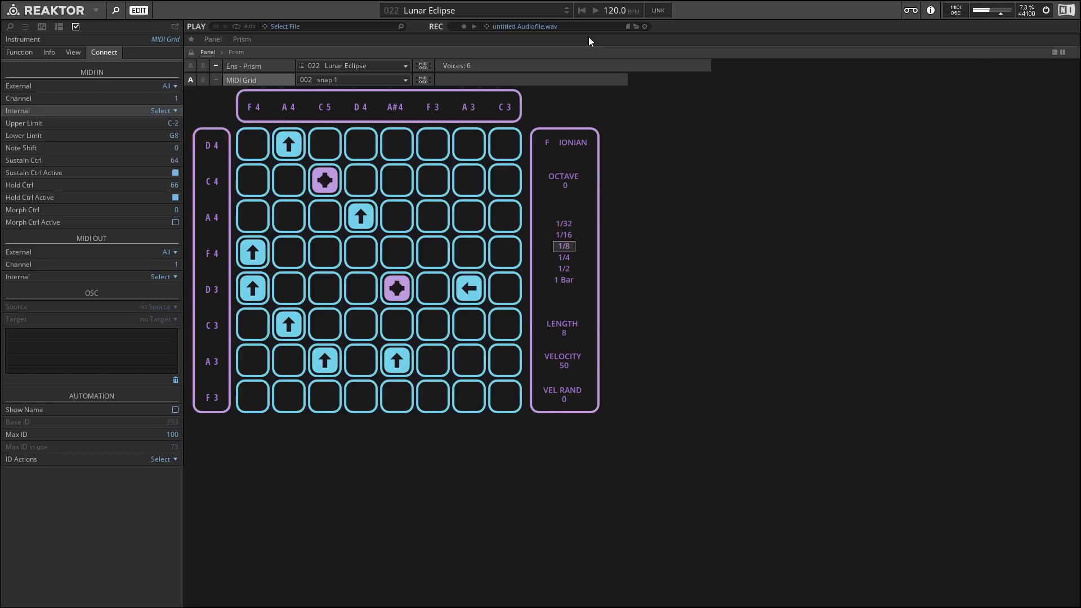
# - Expand the Prism instrument, browse its Pads snapshots without choosing another one, and collapse the instrument again
pyautogui.click(215, 66)
pyautogui.click(342, 66)
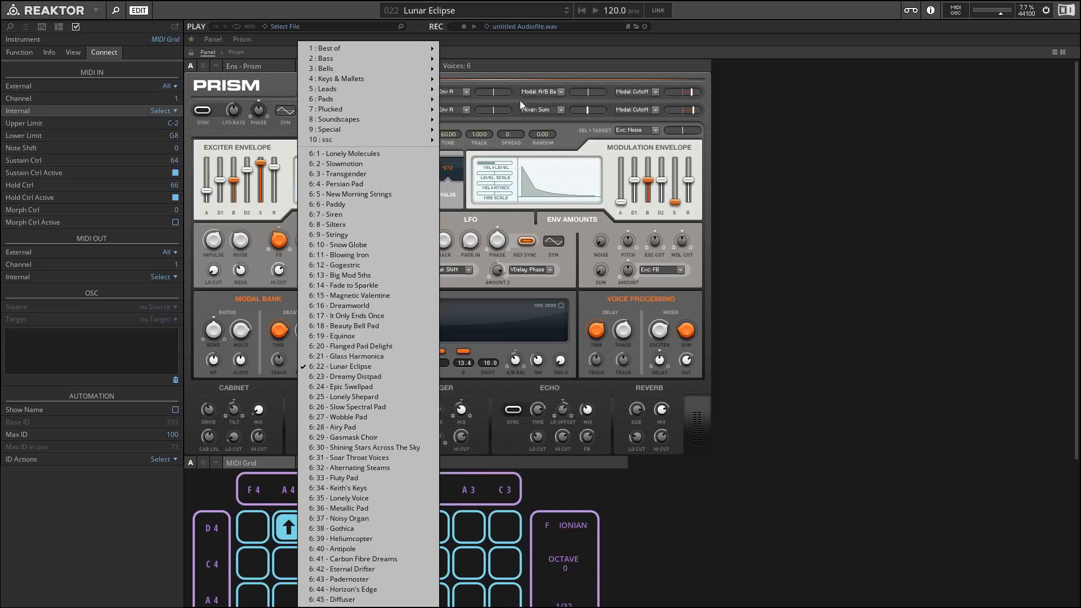
pyautogui.moveTo(435, 101)
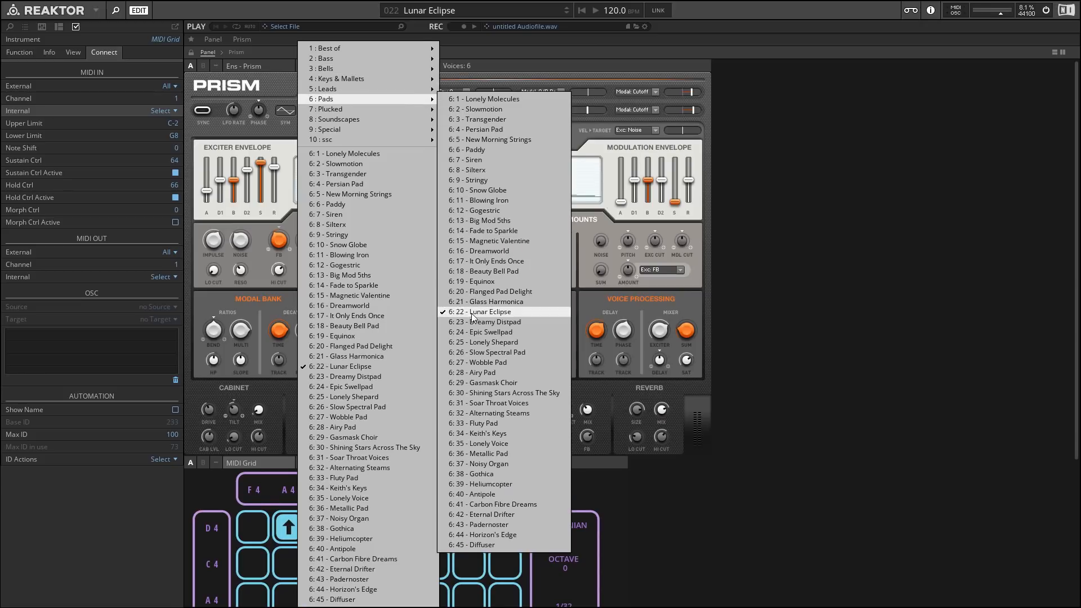
pyautogui.click(877, 336)
pyautogui.scroll(-2, 817, 352)
pyautogui.scroll(2, 783, 383)
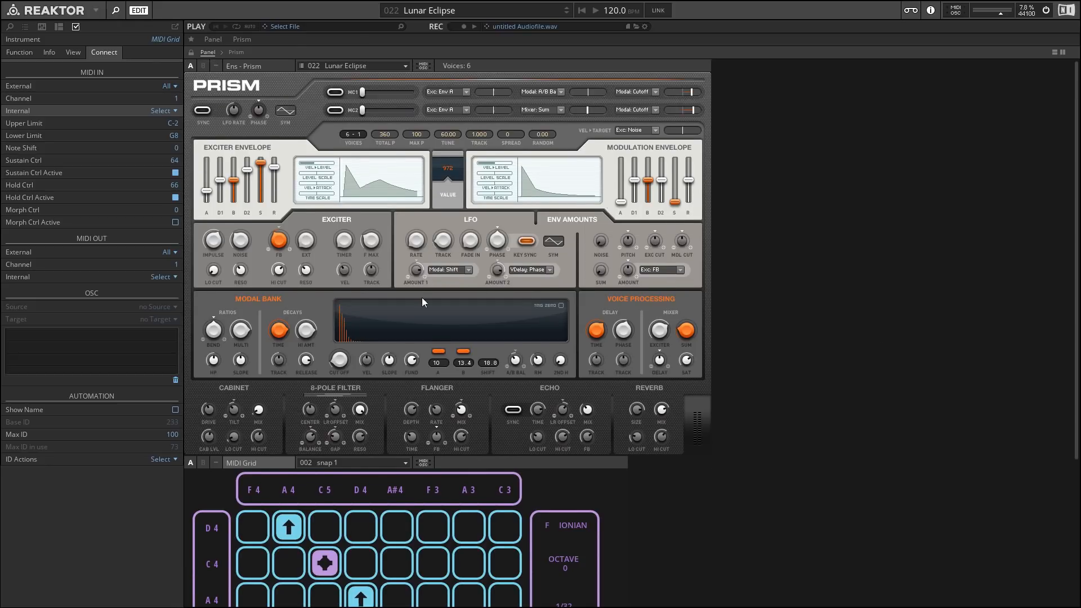
pyautogui.click(217, 68)
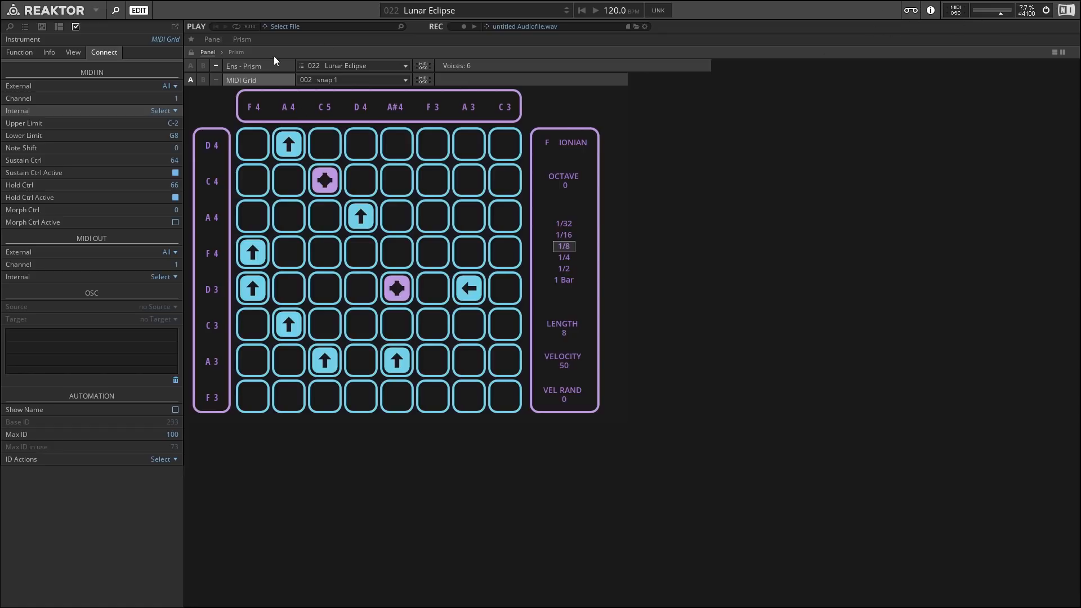
# - Run the MIDI Grid sequence once more with the Prism panel collapsed, and stop it
pyautogui.click(596, 10)
pyautogui.click(596, 11)
pyautogui.moveTo(228, 89); pyautogui.dragTo(553, 134)
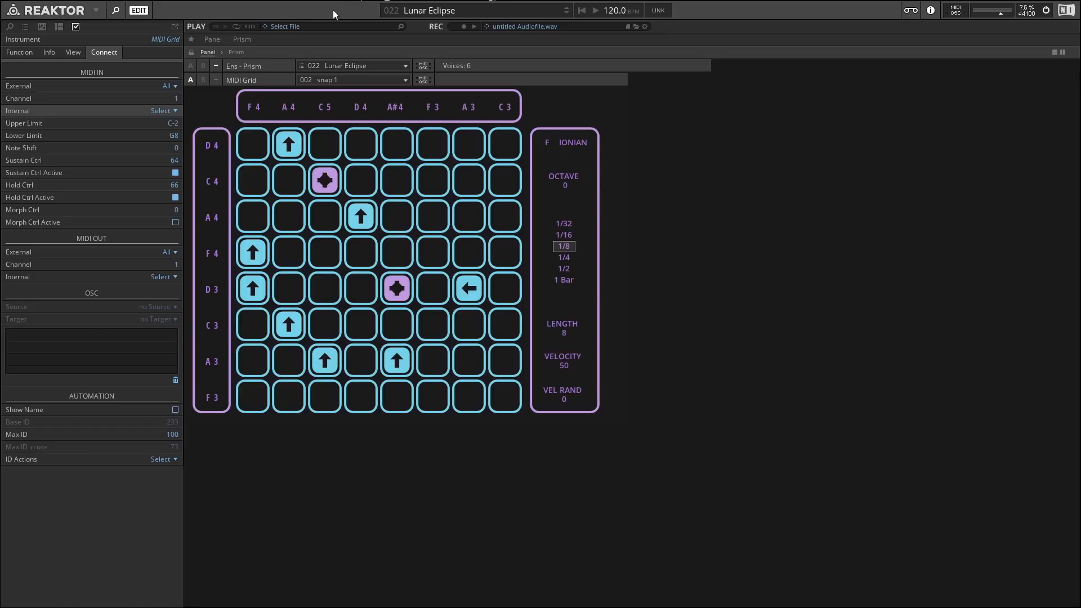
# - Exit full screen, minimize Reaktor and launch Ableton Live 9 Suite
pyautogui.press('F11')
pyautogui.click(1018, 5)
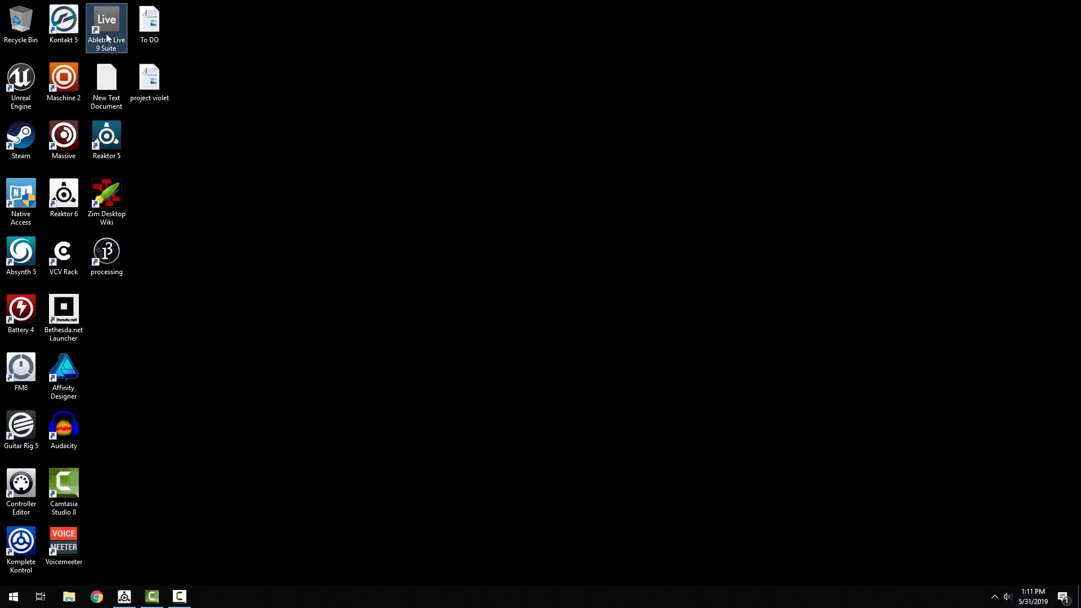
pyautogui.doubleClick(106, 32)
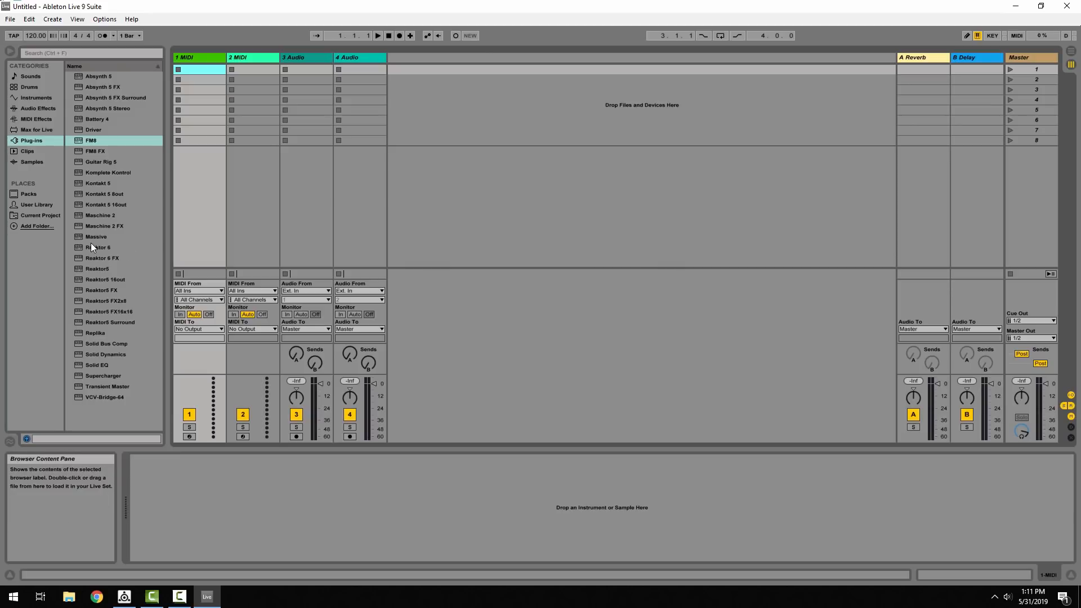
# - Load Reaktor 6 onto the first MIDI track and open the MIDI Grid ensemble in it
pyautogui.moveTo(91, 247); pyautogui.dragTo(206, 55)
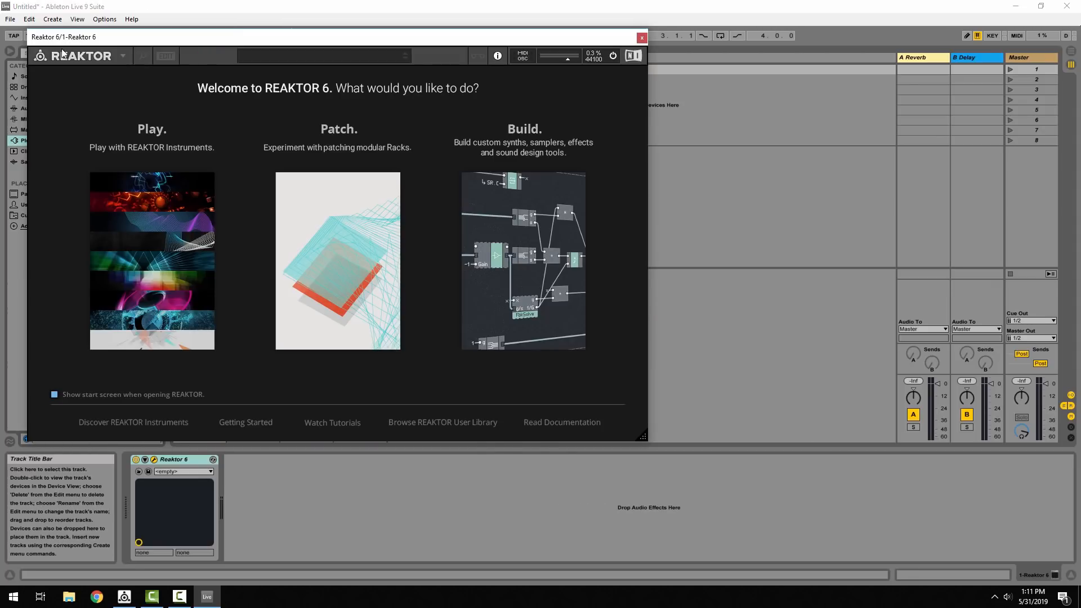
pyautogui.click(121, 56)
pyautogui.moveTo(160, 73)
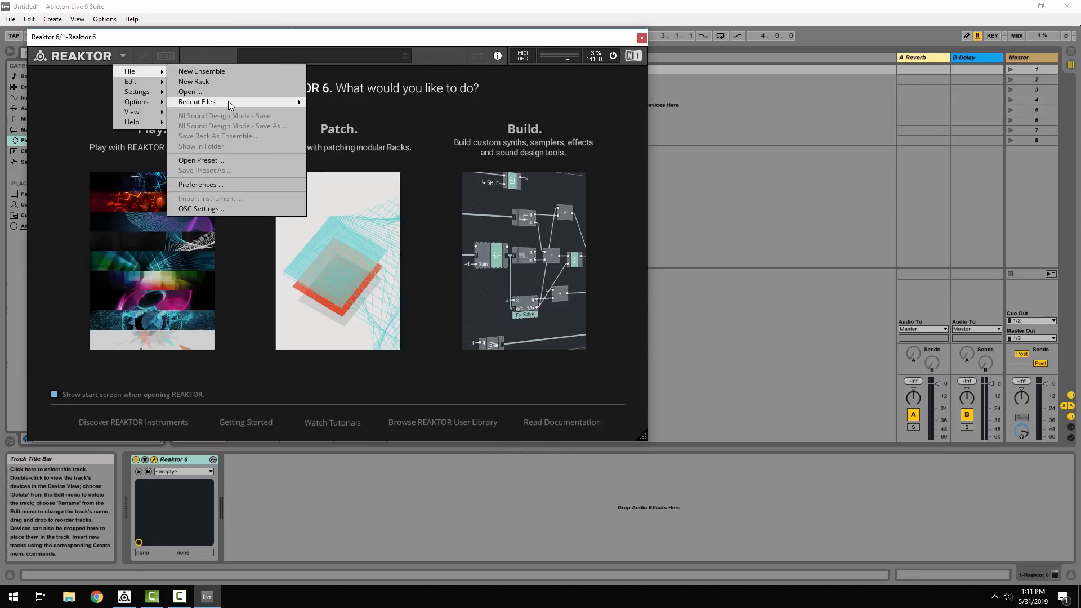
pyautogui.moveTo(229, 103)
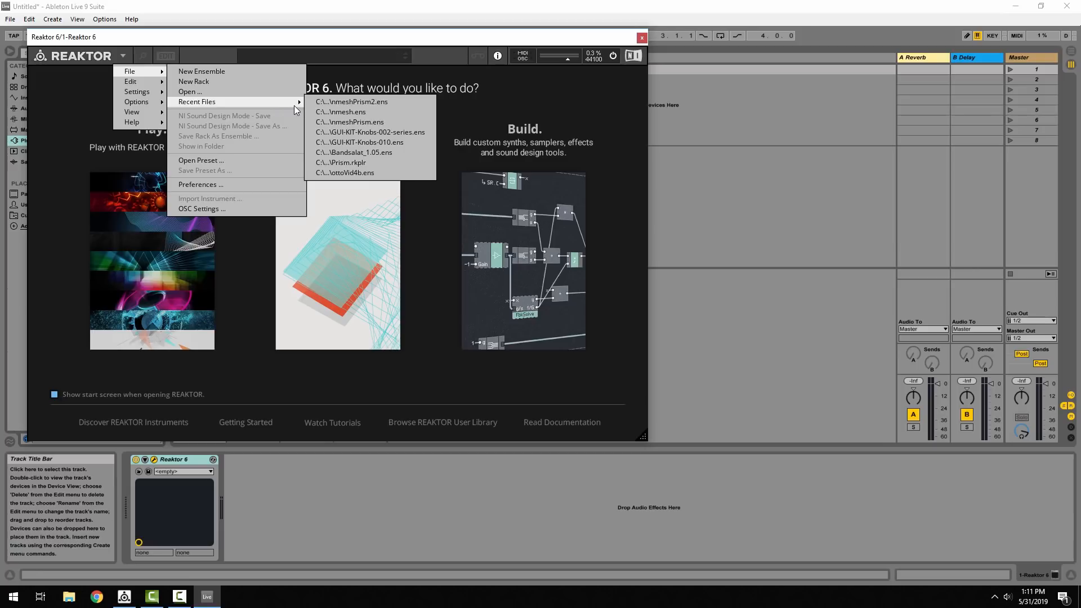
pyautogui.moveTo(181, 42); pyautogui.dragTo(183, 43)
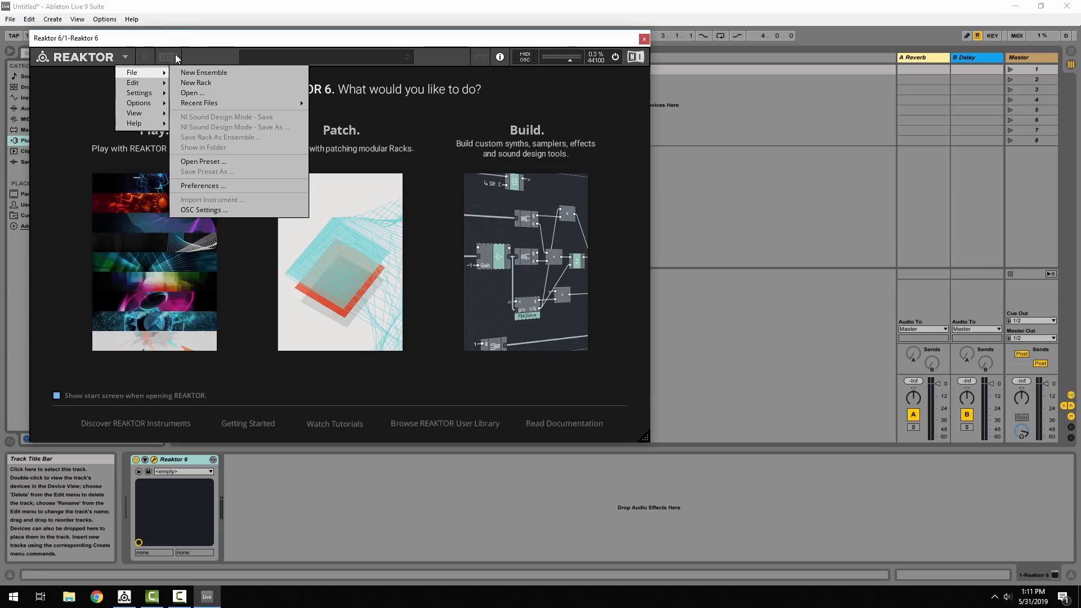
pyautogui.moveTo(153, 74)
pyautogui.click(206, 93)
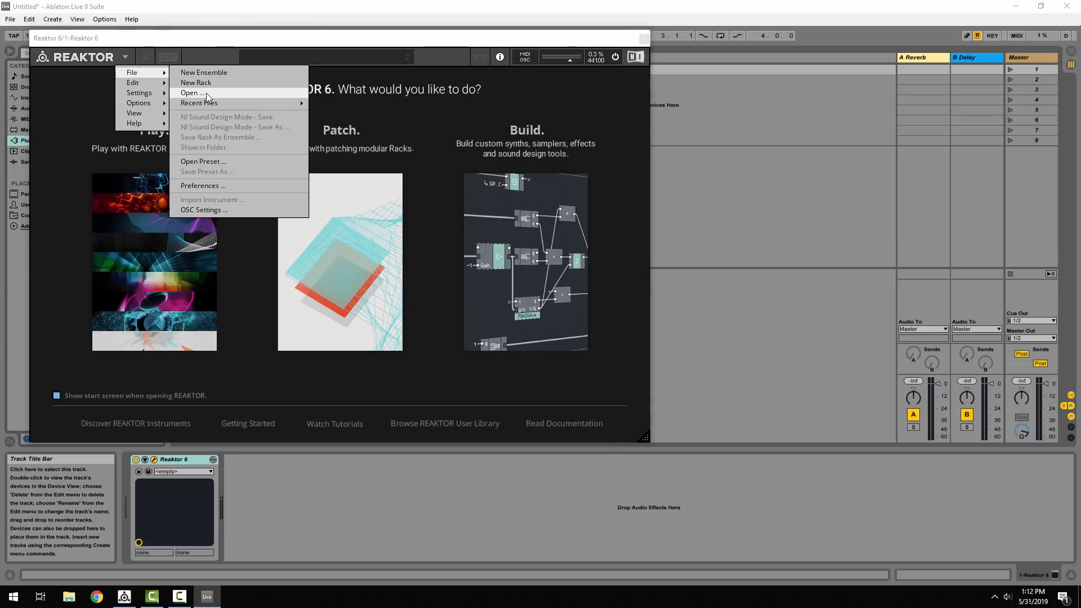
pyautogui.doubleClick(273, 184)
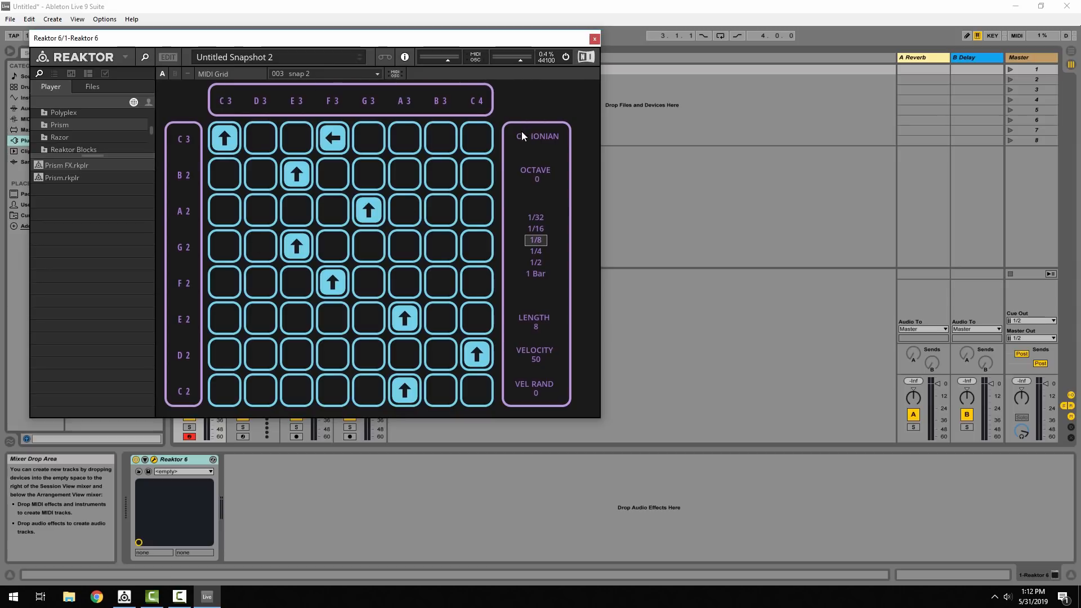
# - Run Live's transport briefly to watch the MIDI Grid, and close the Reaktor window
pyautogui.moveTo(465, 41); pyautogui.dragTo(512, 91)
pyautogui.click(381, 36)
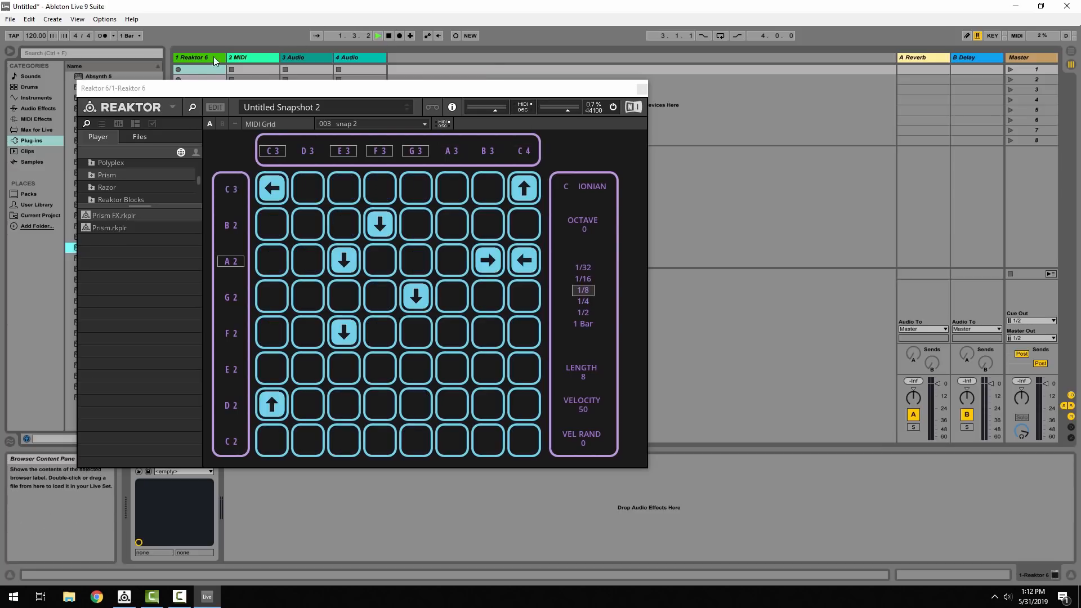
pyautogui.click(386, 37)
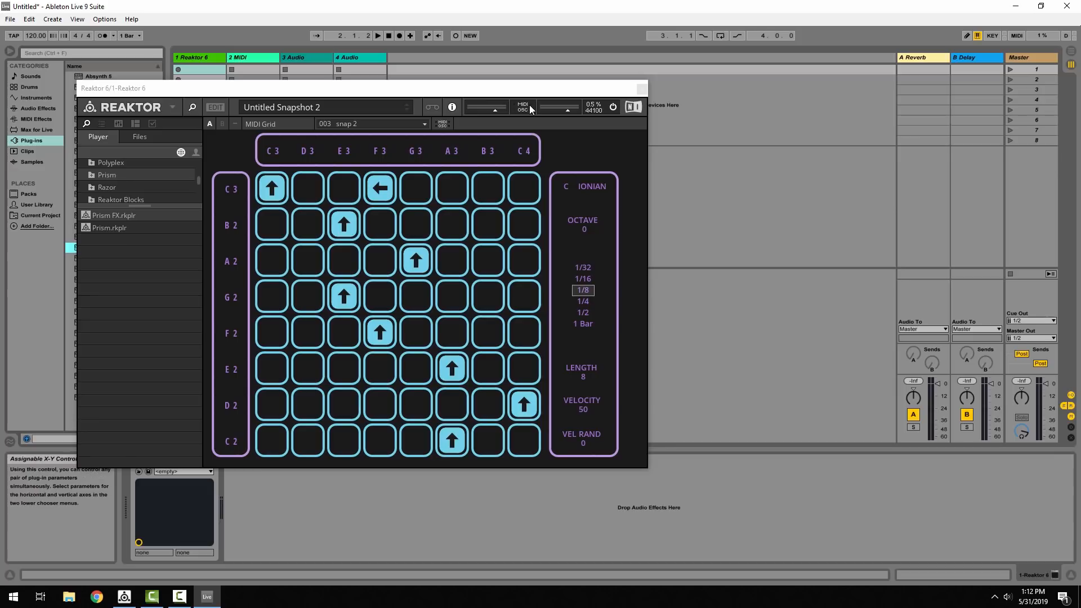
pyautogui.click(641, 89)
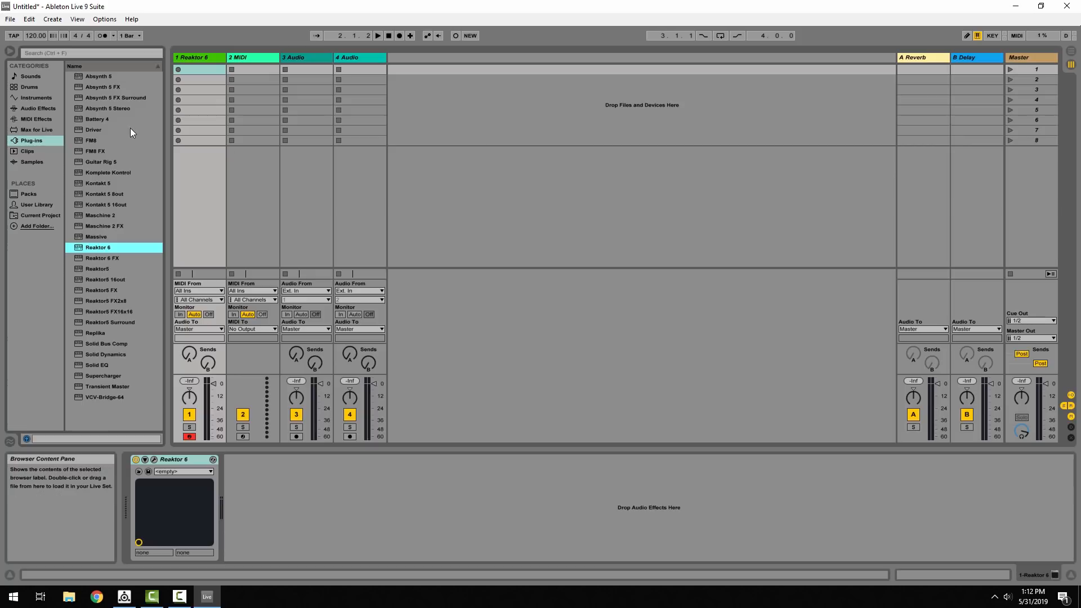
# - Load Kontakt 5 onto the second MIDI track with Music Box.nki from the Kontakt Factory Library, and close its window
pyautogui.moveTo(86, 184); pyautogui.dragTo(243, 62)
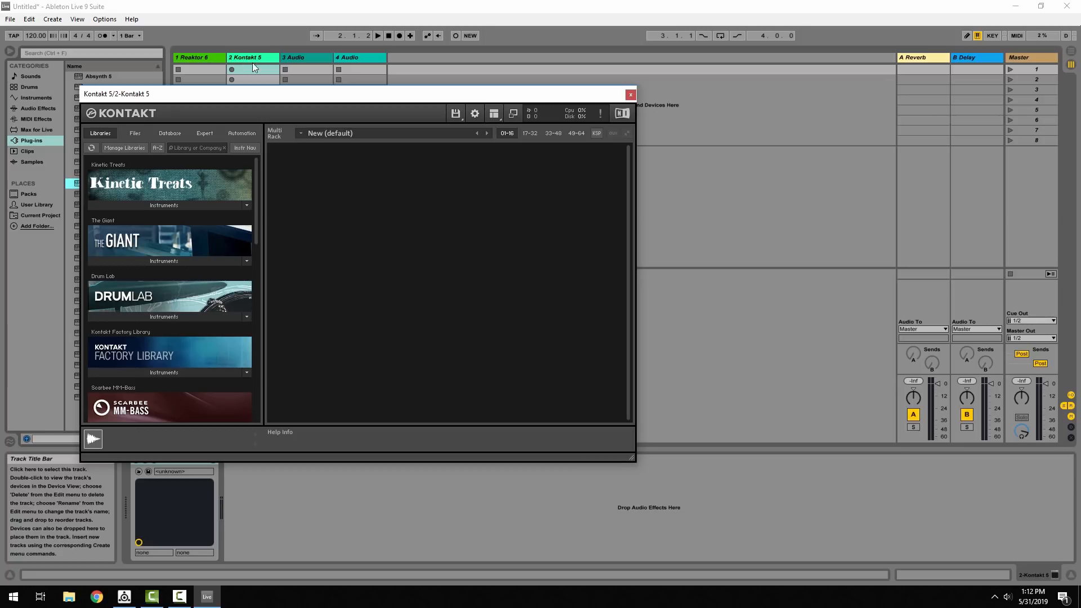
pyautogui.click(151, 371)
pyautogui.doubleClick(133, 372)
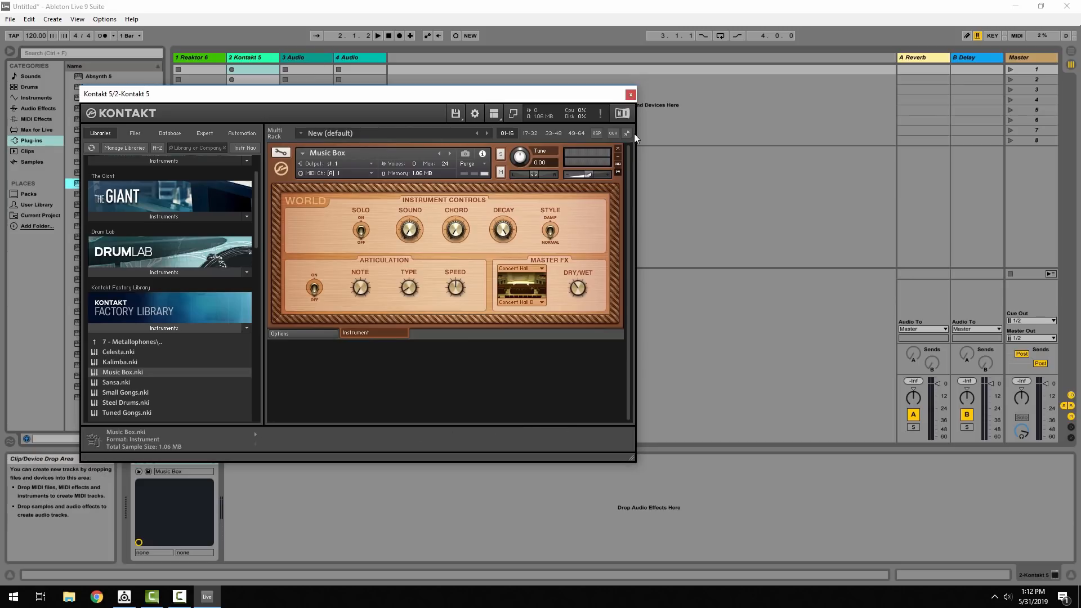
pyautogui.click(631, 93)
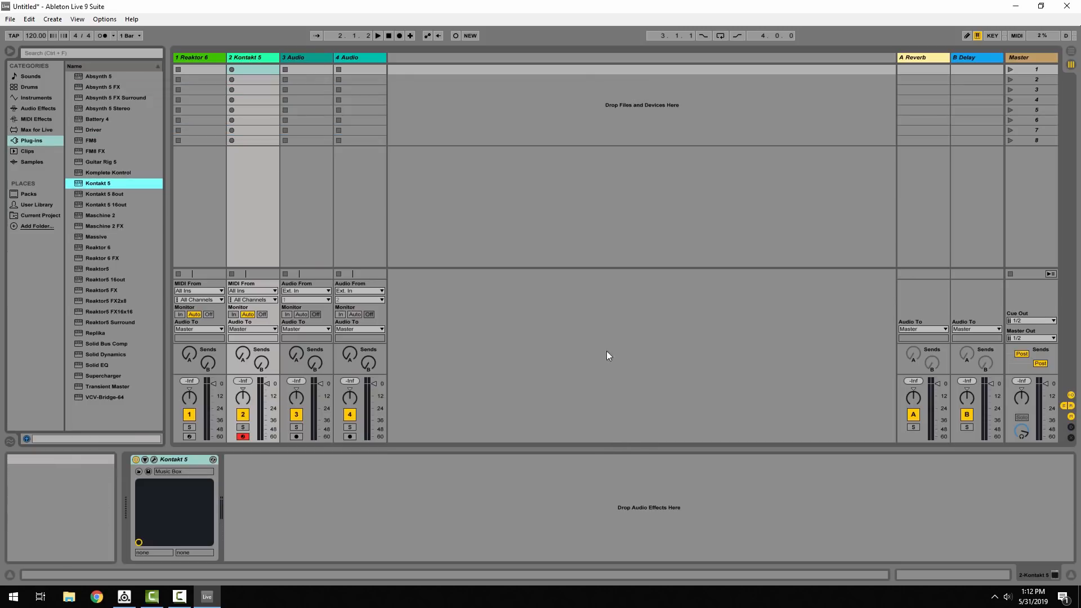
# - Audition the set with Kontakt 5 loaded, and select the Reaktor 6 track
pyautogui.click(379, 35)
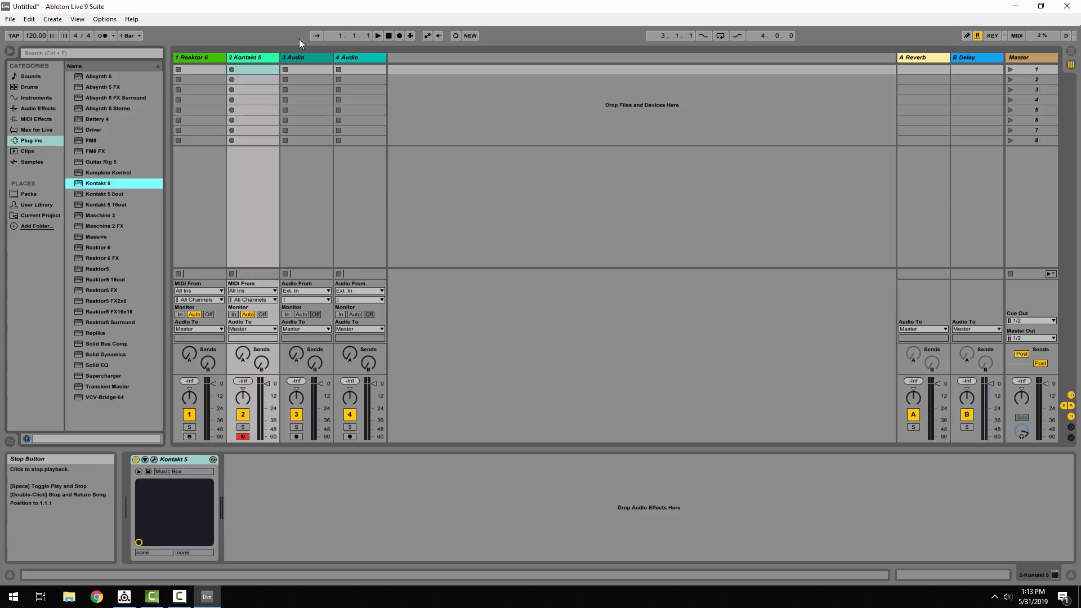
pyautogui.click(209, 57)
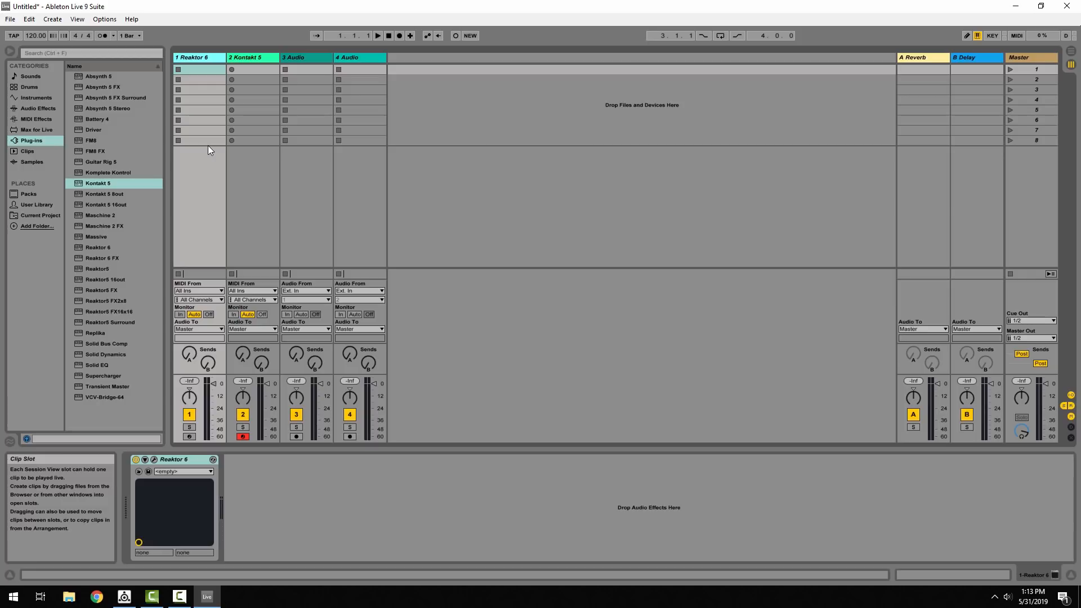
# - Route MIDI into the Kontakt 5 track from 1-Reaktor 6, with Reaktor 6 as the input channel
pyautogui.click(258, 58)
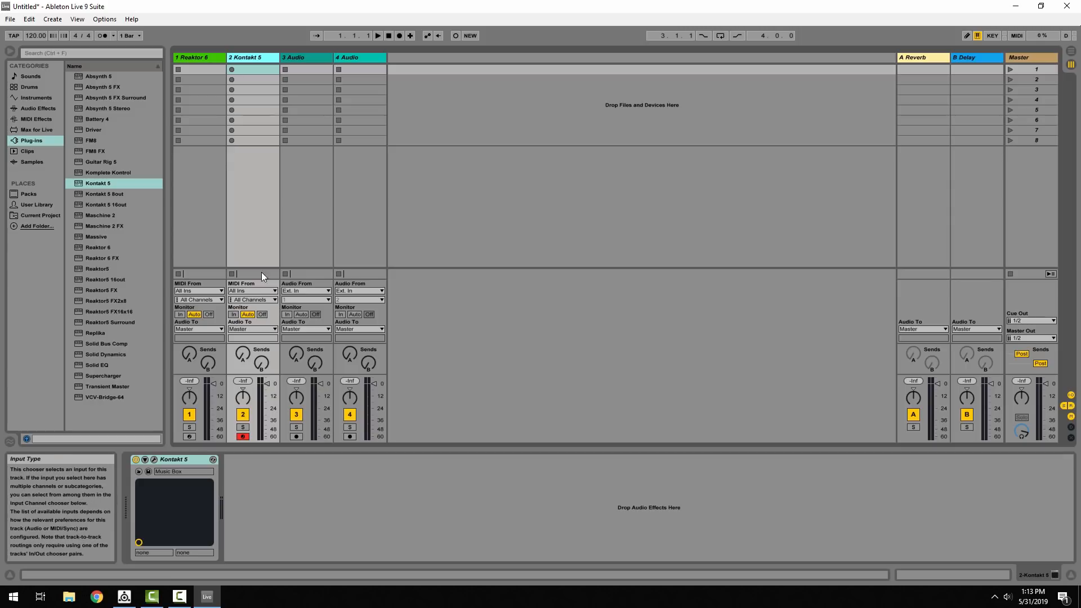
pyautogui.click(262, 290)
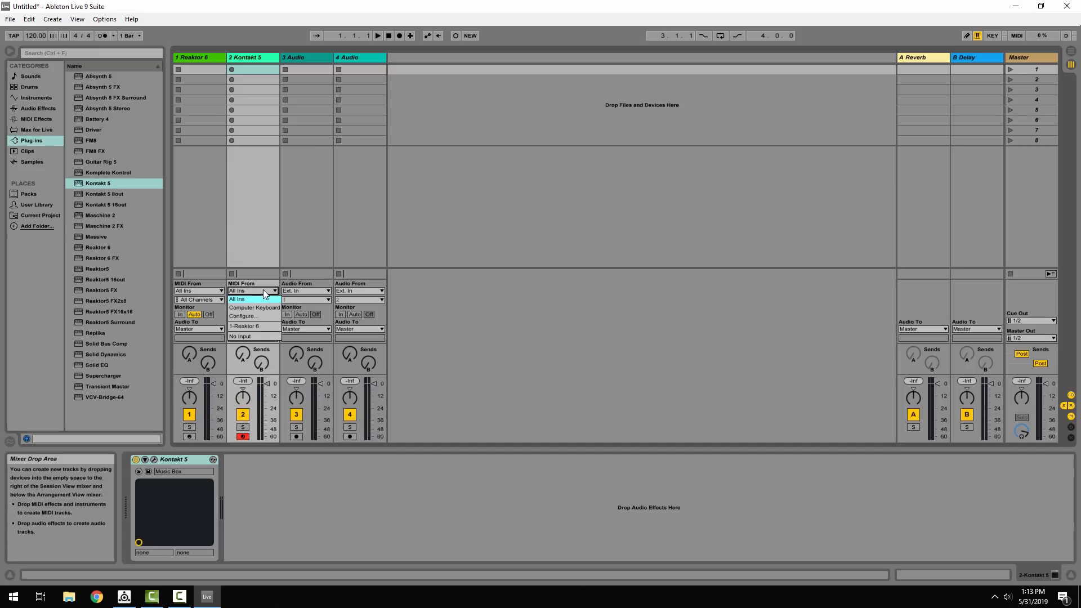
pyautogui.click(260, 328)
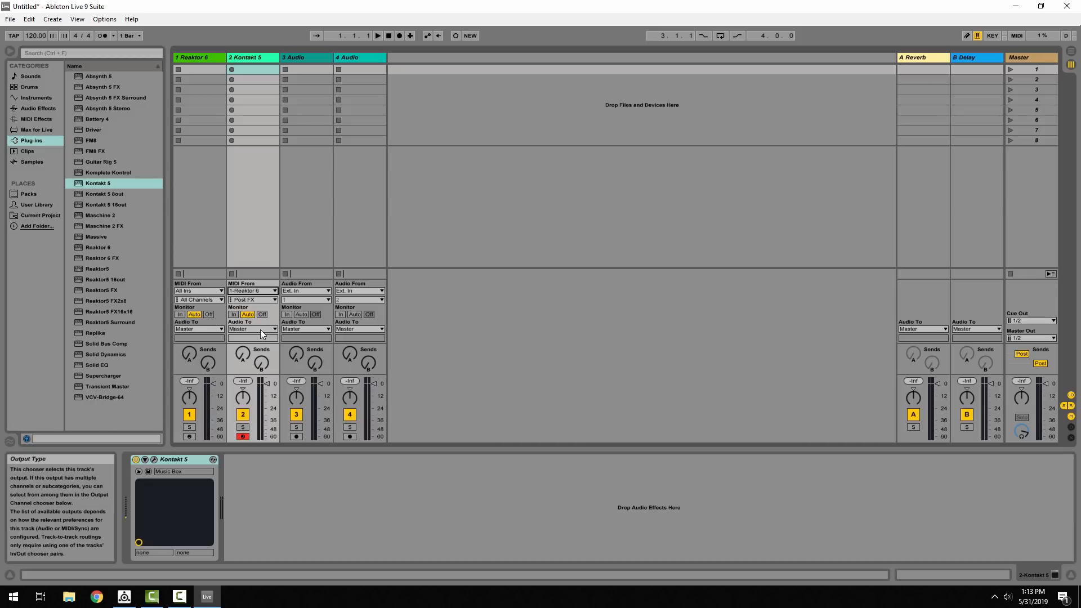
pyautogui.click(274, 301)
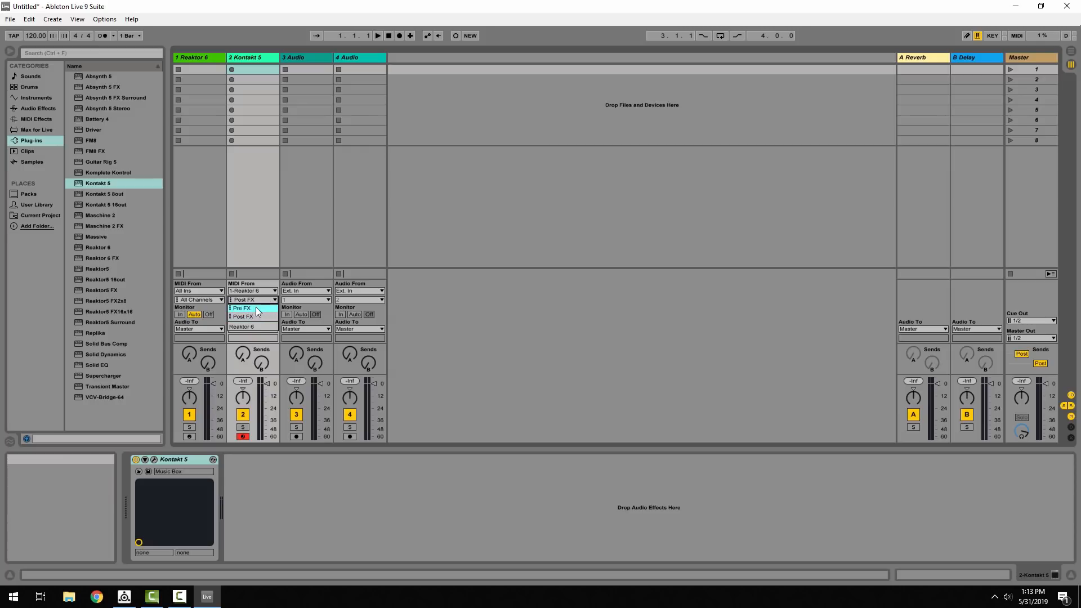
pyautogui.click(254, 325)
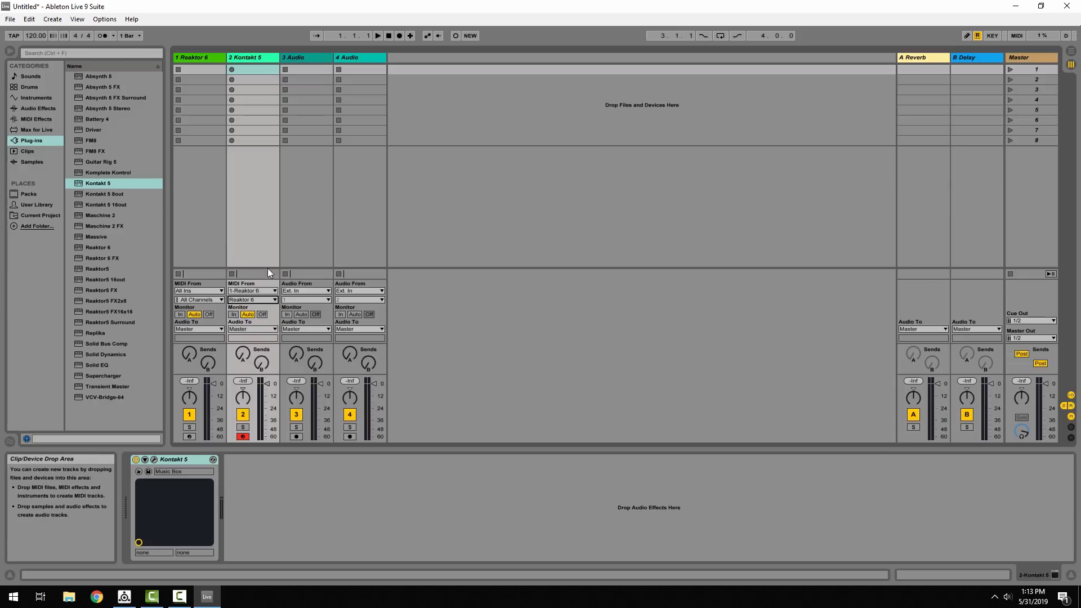
# - Play the set to hear the MIDI Grid drive Kontakt 5, and watch the grid in the Reaktor window
pyautogui.click(188, 56)
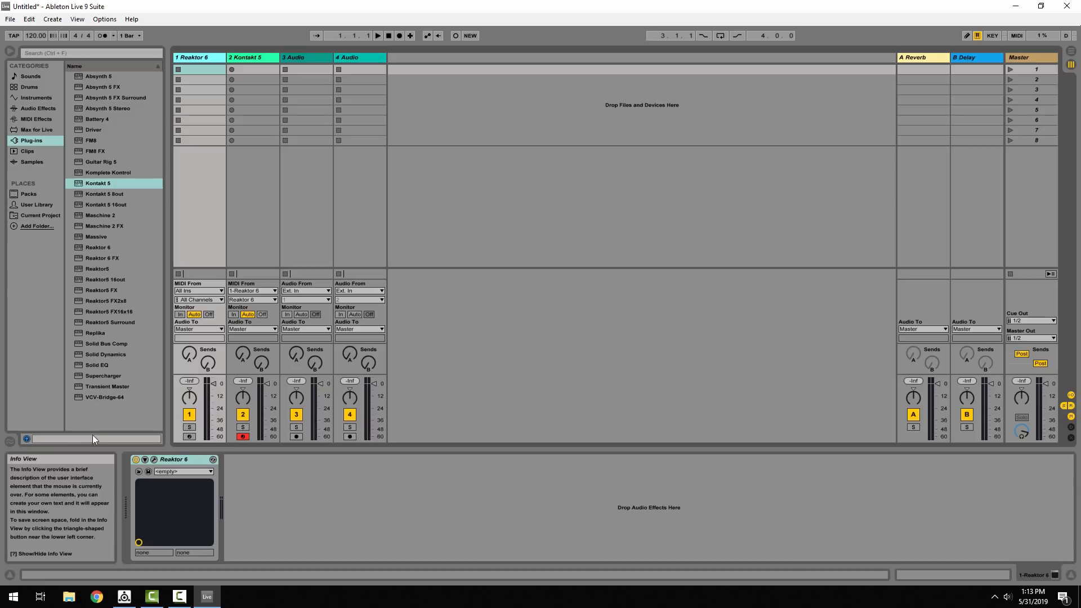
pyautogui.click(152, 460)
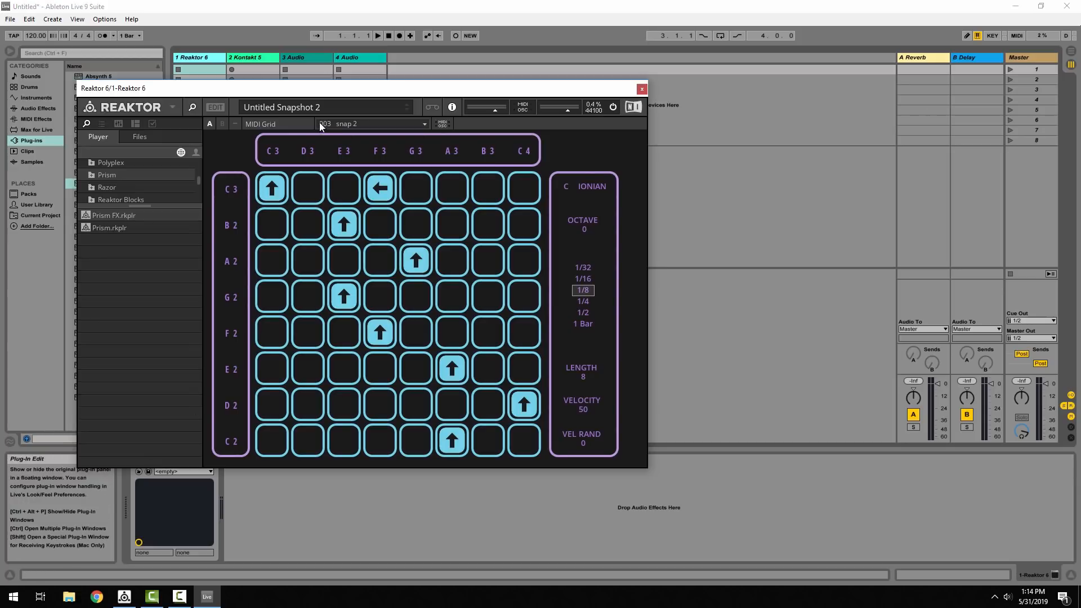
pyautogui.click(642, 89)
pyautogui.click(380, 38)
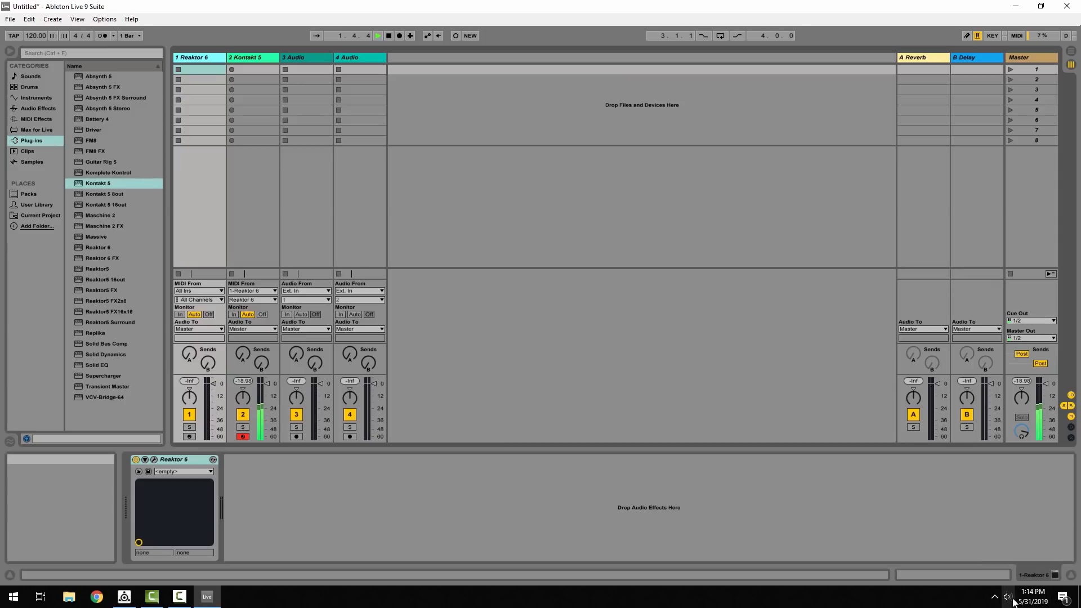
pyautogui.click(154, 458)
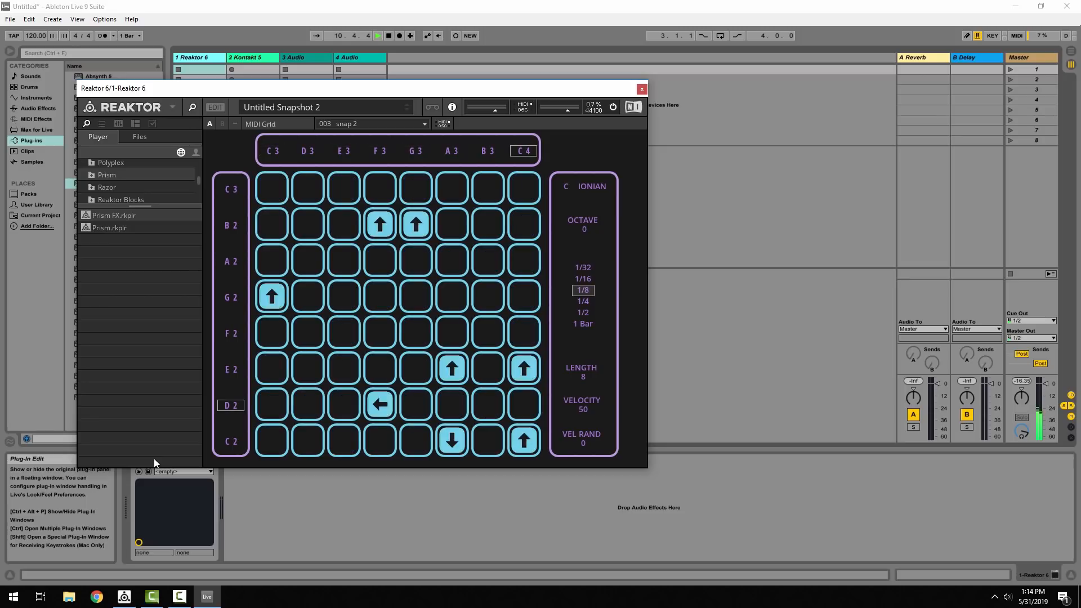
# - Stop playback, and replace Kontakt 5 on the second MIDI track with Massive, closing its plug-in window
pyautogui.click(389, 36)
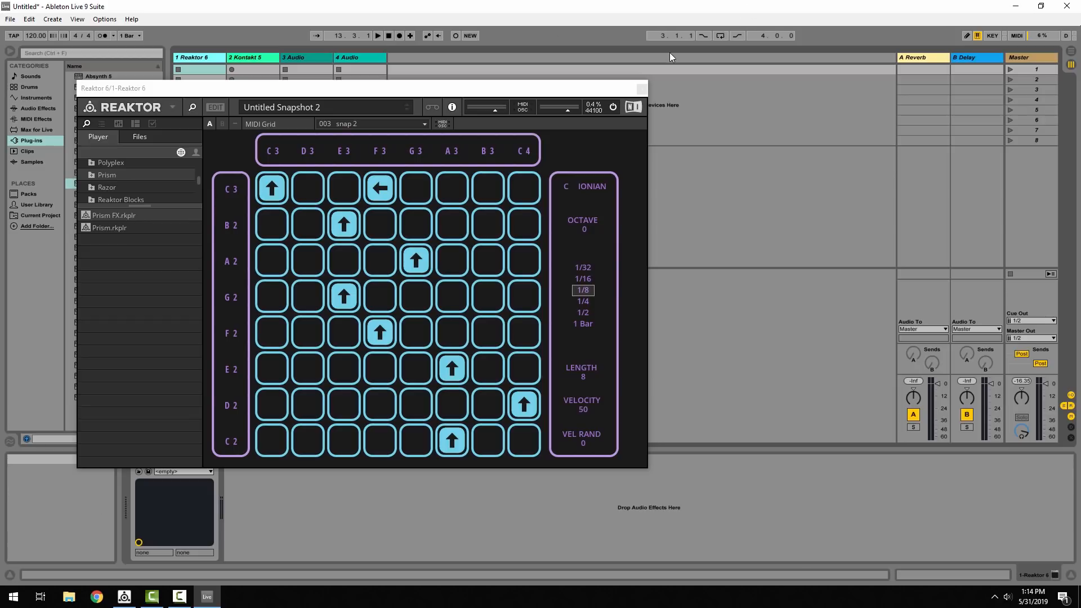
pyautogui.click(643, 87)
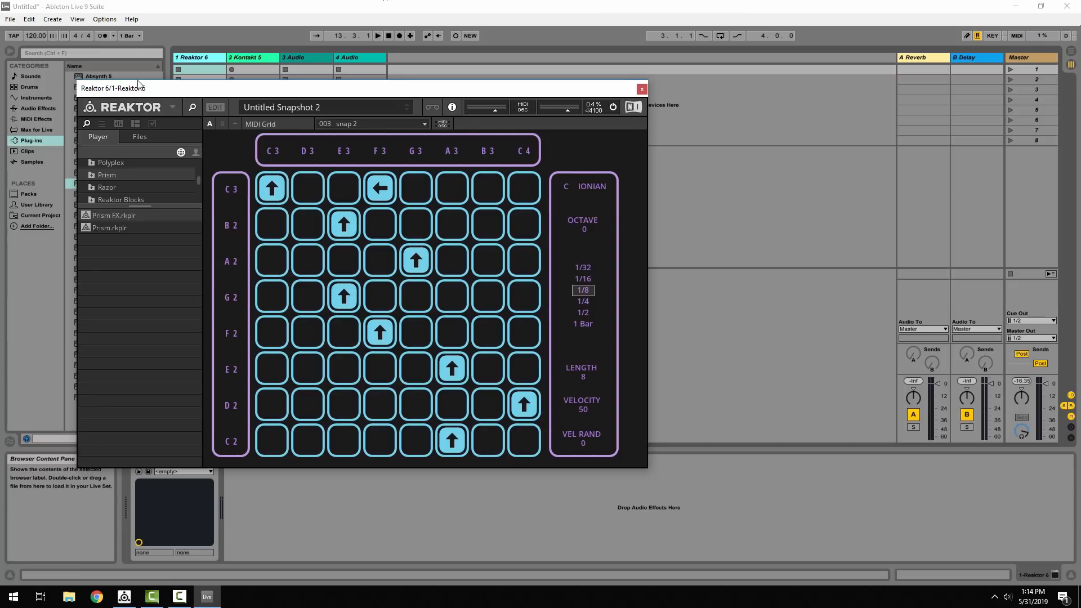
pyautogui.click(196, 59)
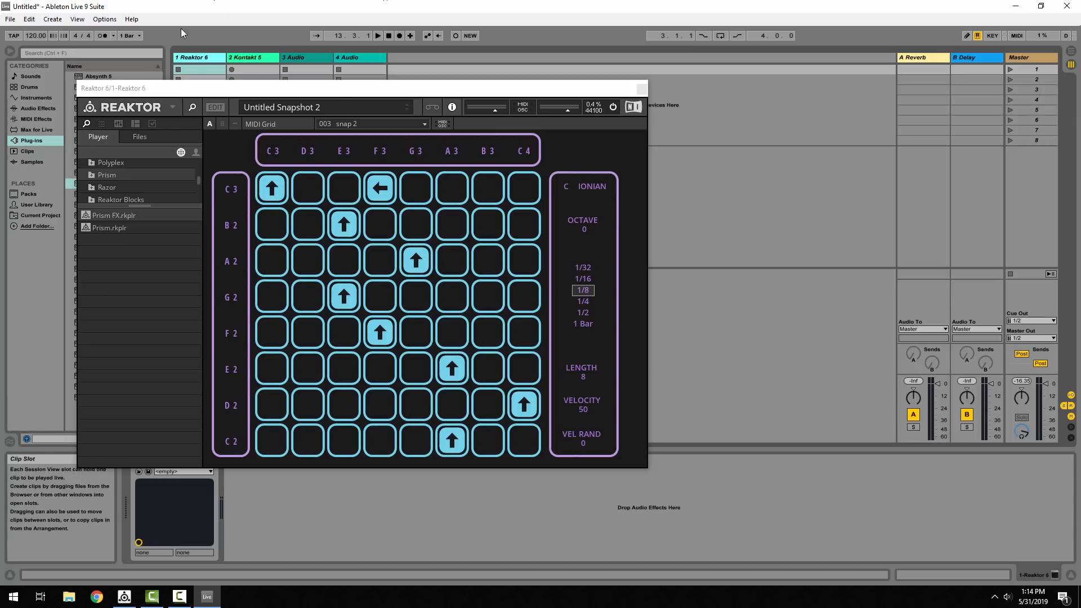
pyautogui.click(247, 56)
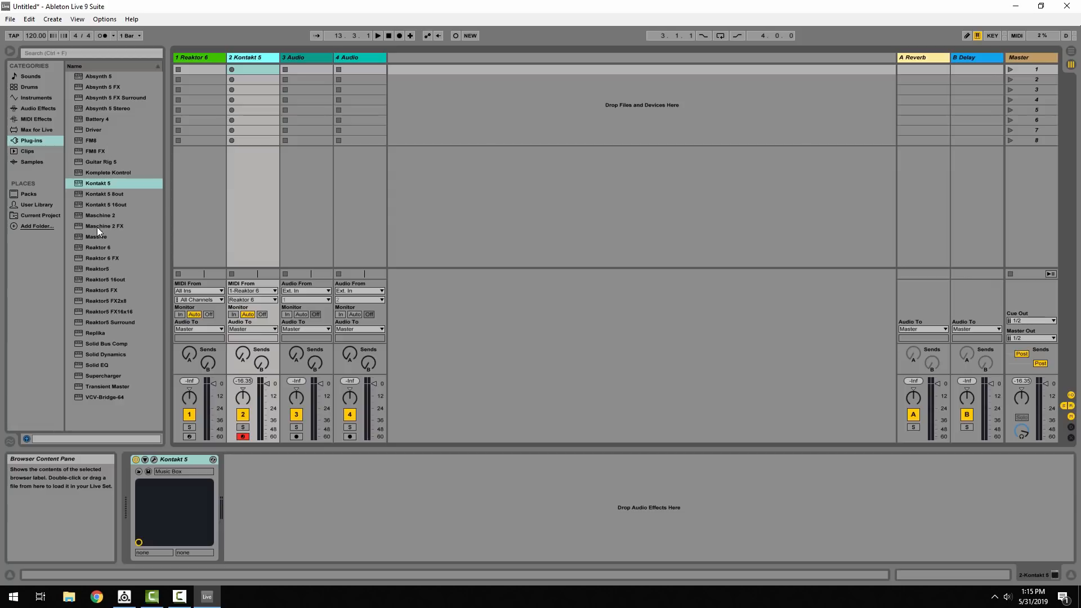
pyautogui.moveTo(89, 238); pyautogui.dragTo(249, 54)
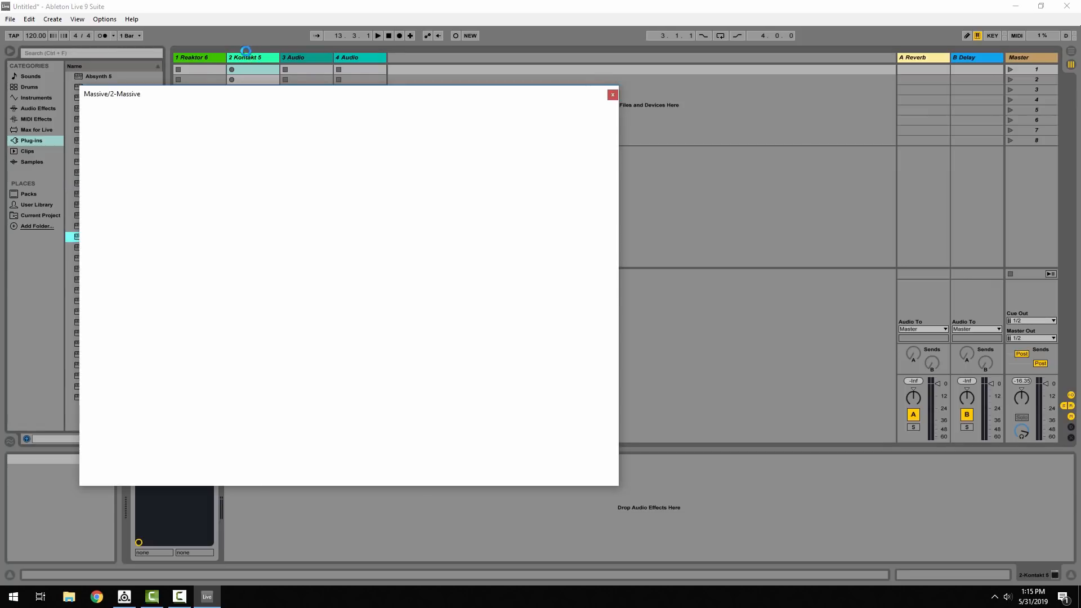
pyautogui.click(609, 94)
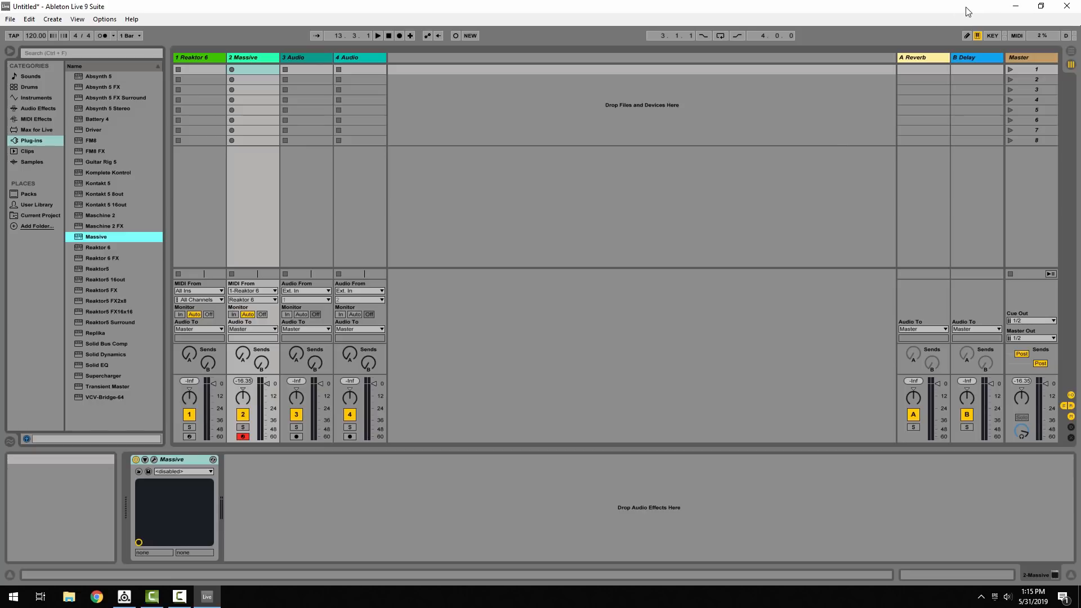
# - Switch to the standalone Reaktor 6 in full screen, and recall the MIDI Grid's initialize snapshot
pyautogui.click(1016, 6)
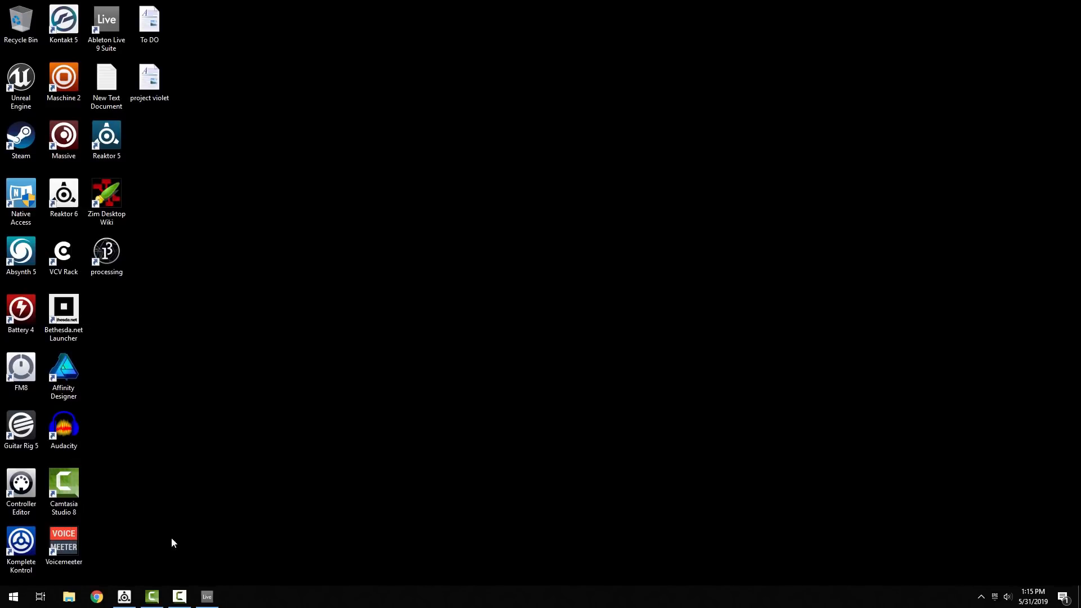
pyautogui.click(124, 596)
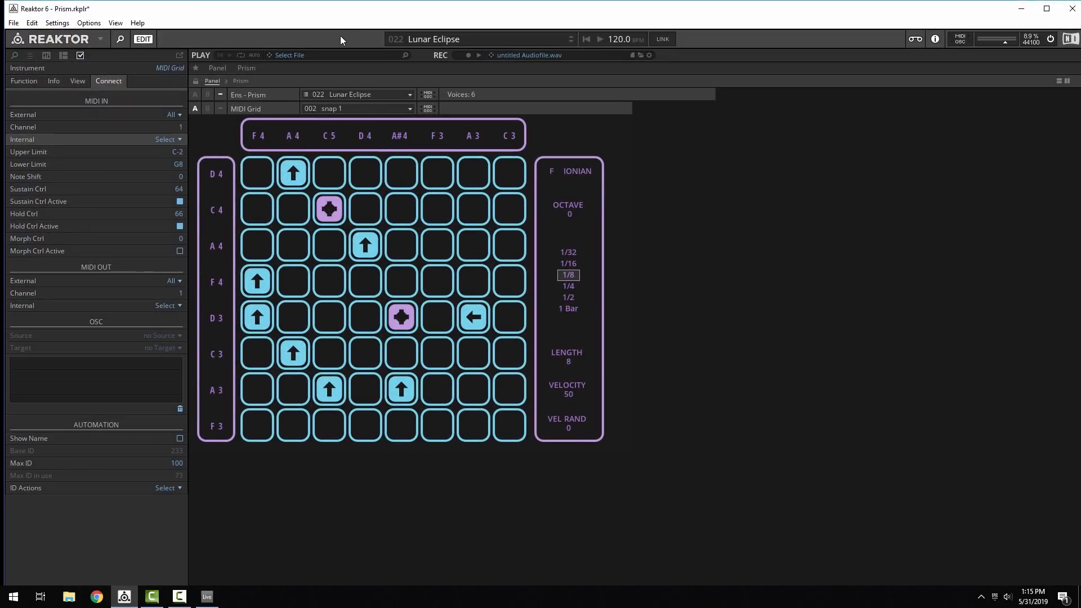
pyautogui.press('F11')
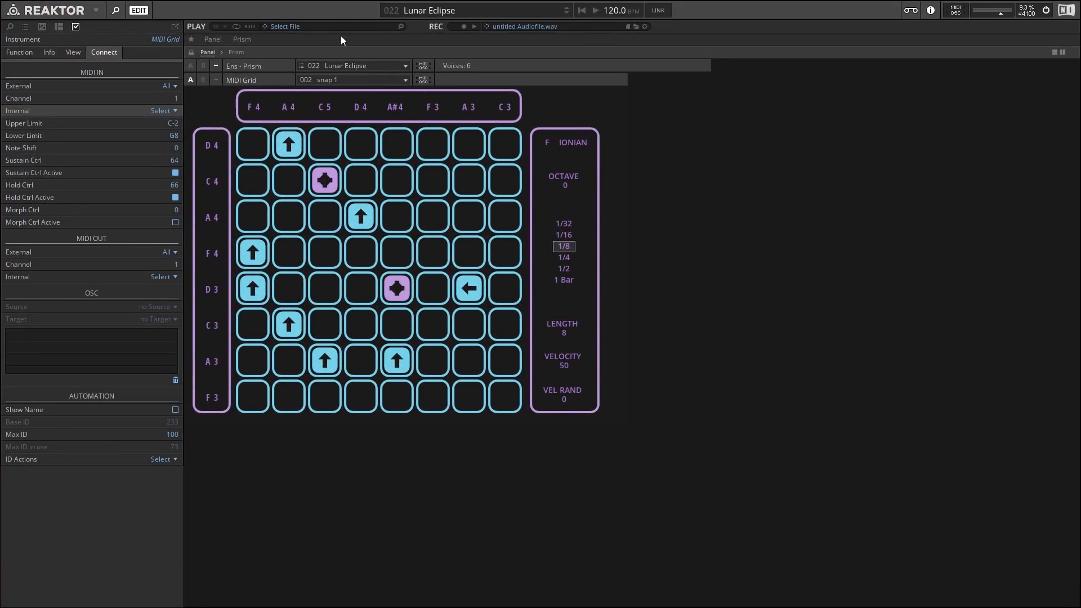
pyautogui.click(364, 79)
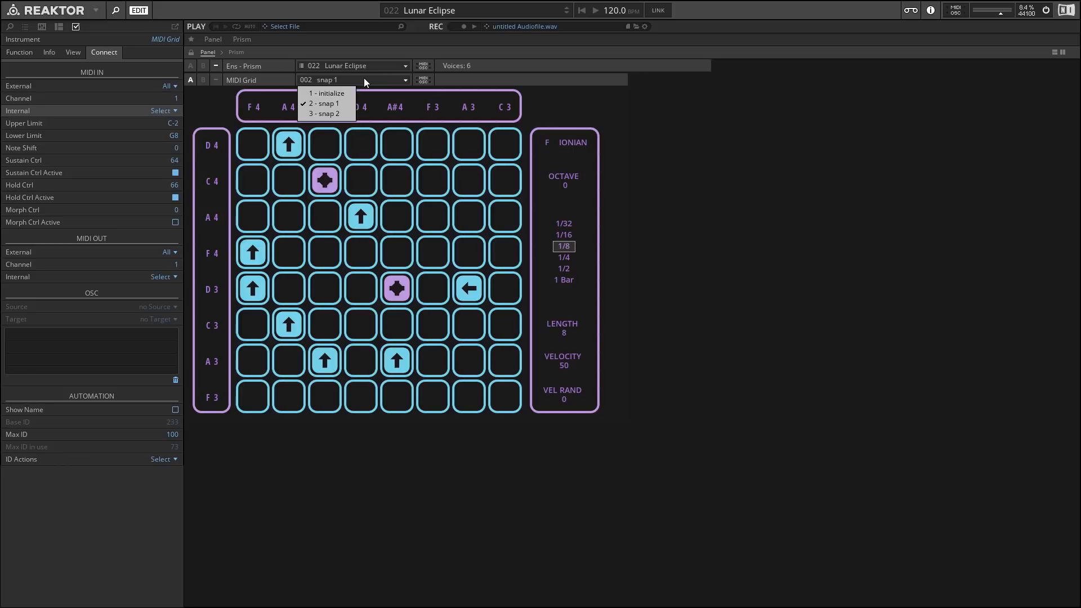
pyautogui.click(335, 94)
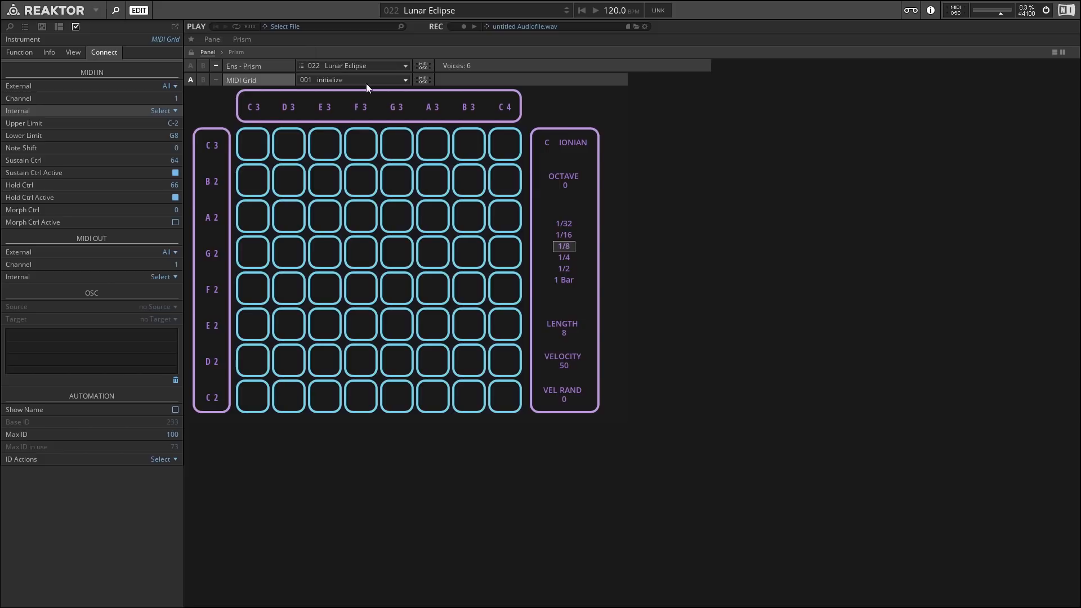
pyautogui.click(366, 84)
pyautogui.click(276, 81)
pyautogui.click(357, 82)
pyautogui.click(364, 82)
# - Place up arrows on grid cells F3/B2, E3/A2, E3/G2, F3/G2, G3/A2 and A3/B2
pyautogui.click(358, 180)
pyautogui.click(323, 225)
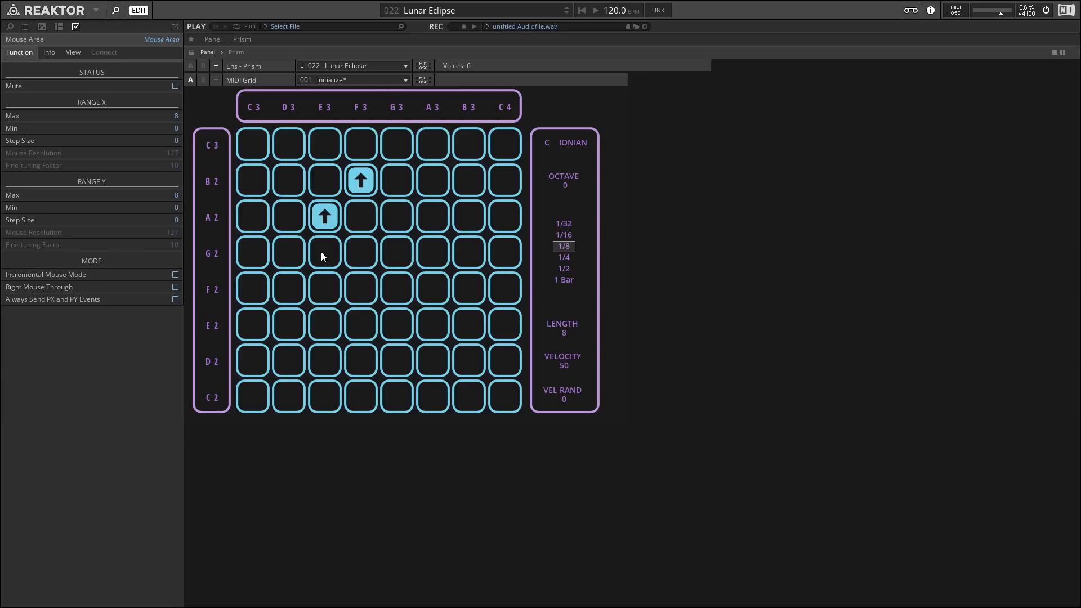
pyautogui.click(325, 253)
pyautogui.click(360, 252)
pyautogui.click(396, 216)
pyautogui.click(433, 181)
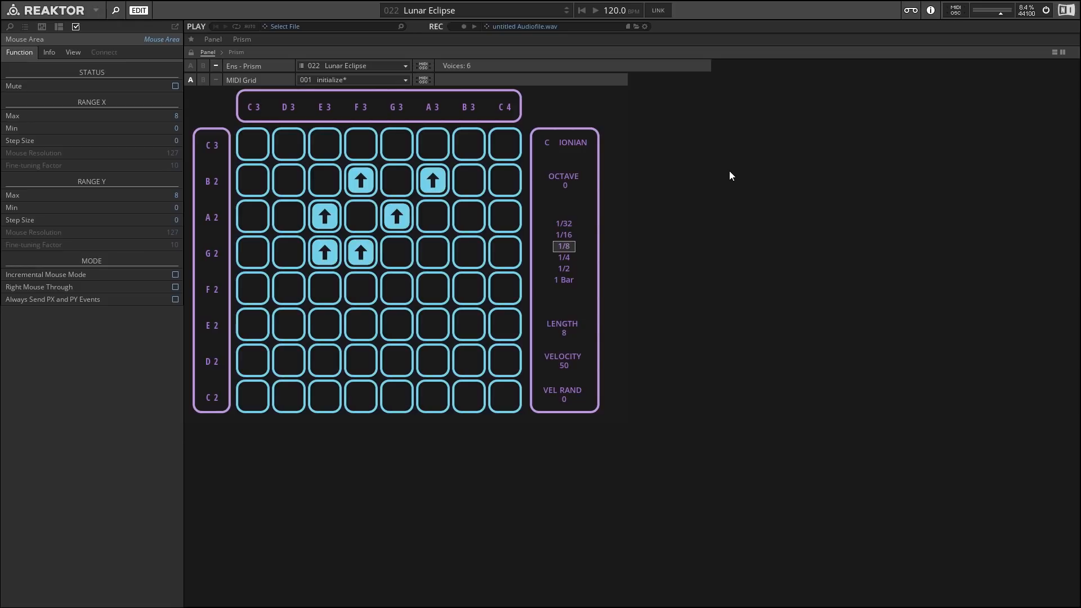
# - Rotate all six placed arrows to point right
pyautogui.click(361, 180)
pyautogui.click(396, 216)
pyautogui.click(360, 253)
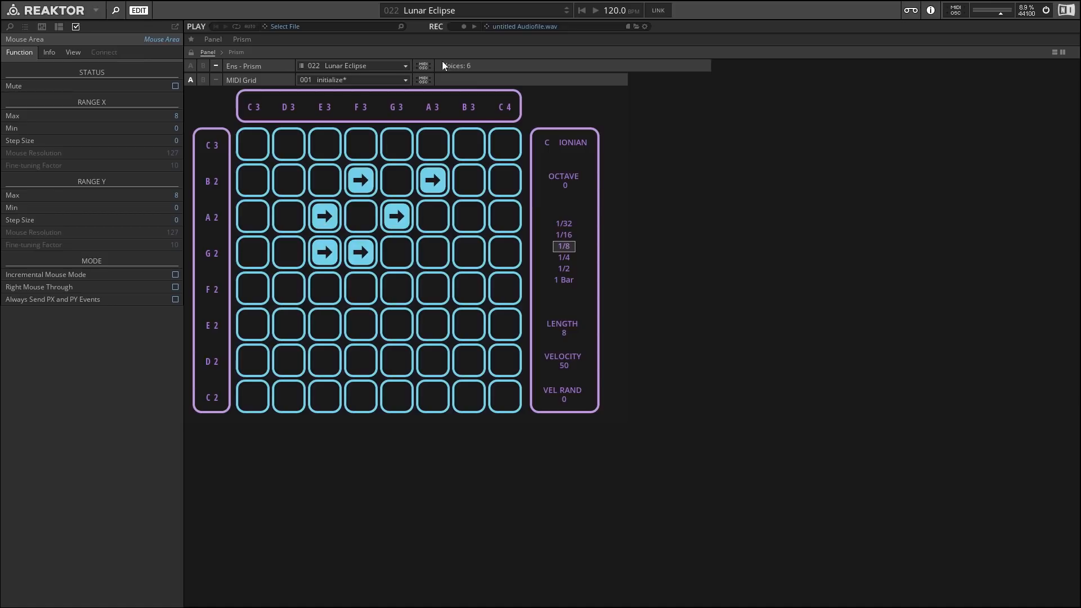
# - Cycle the placed cells through the remaining tile types, including the purple tile, until the whole grid is empty
pyautogui.click(432, 180)
pyautogui.click(365, 182)
pyautogui.click(396, 218)
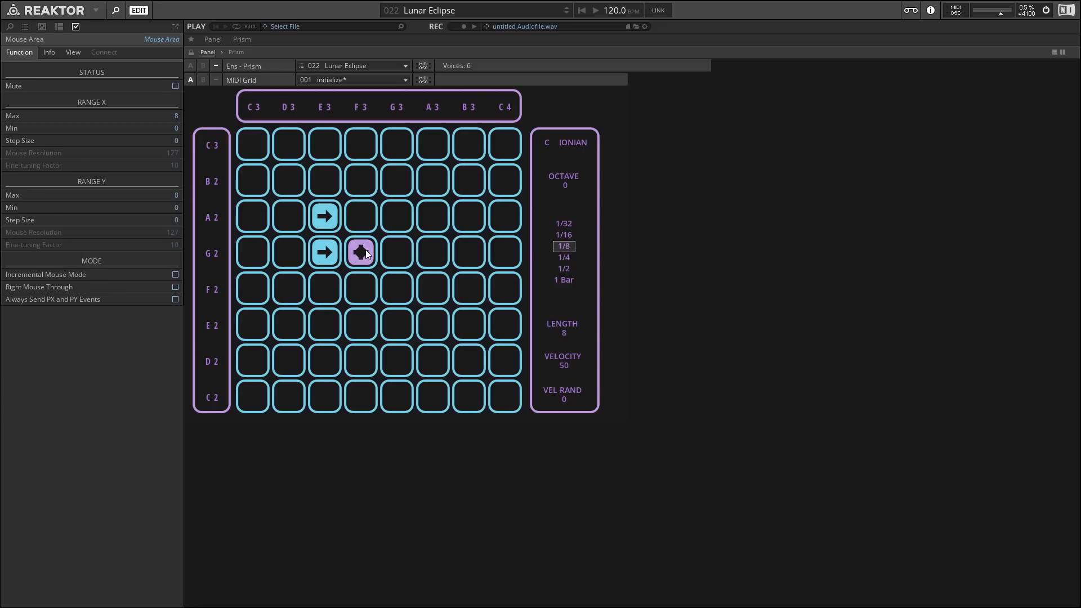
pyautogui.click(366, 249)
pyautogui.click(292, 252)
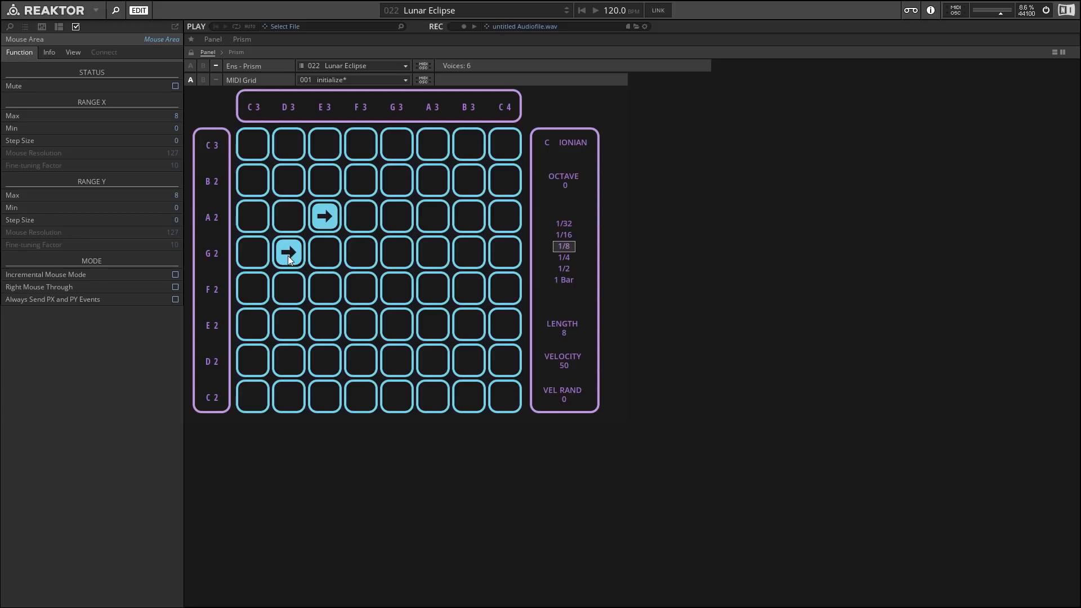
pyautogui.click(288, 256)
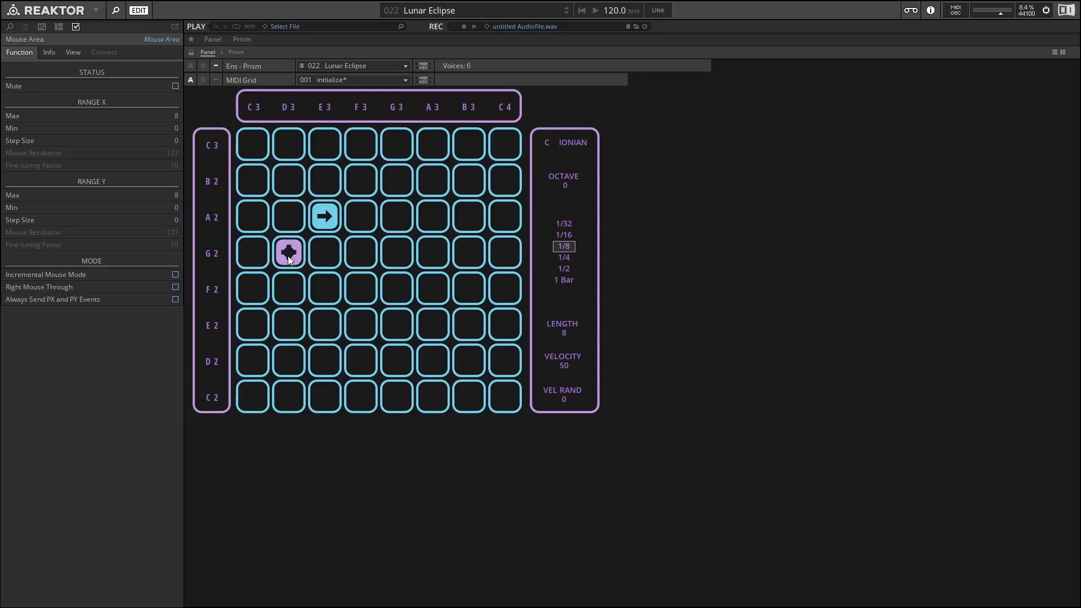
pyautogui.click(331, 214)
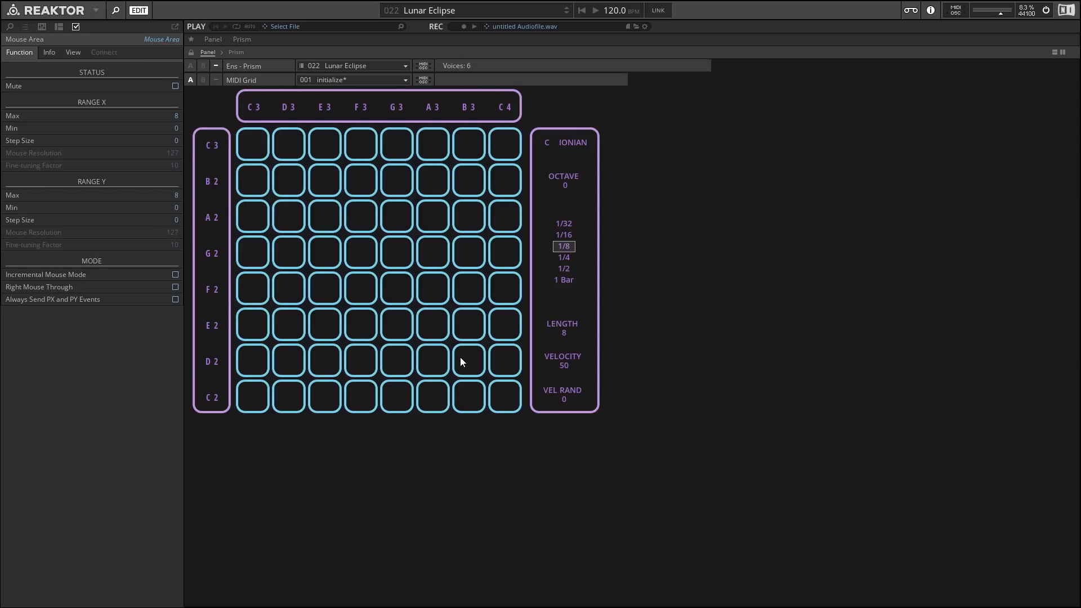
# - Place up arrows on F3/A2 and F3/G2, and load the Dulcimer snapshot from Prism's Keys & Mallets bank
pyautogui.click(357, 213)
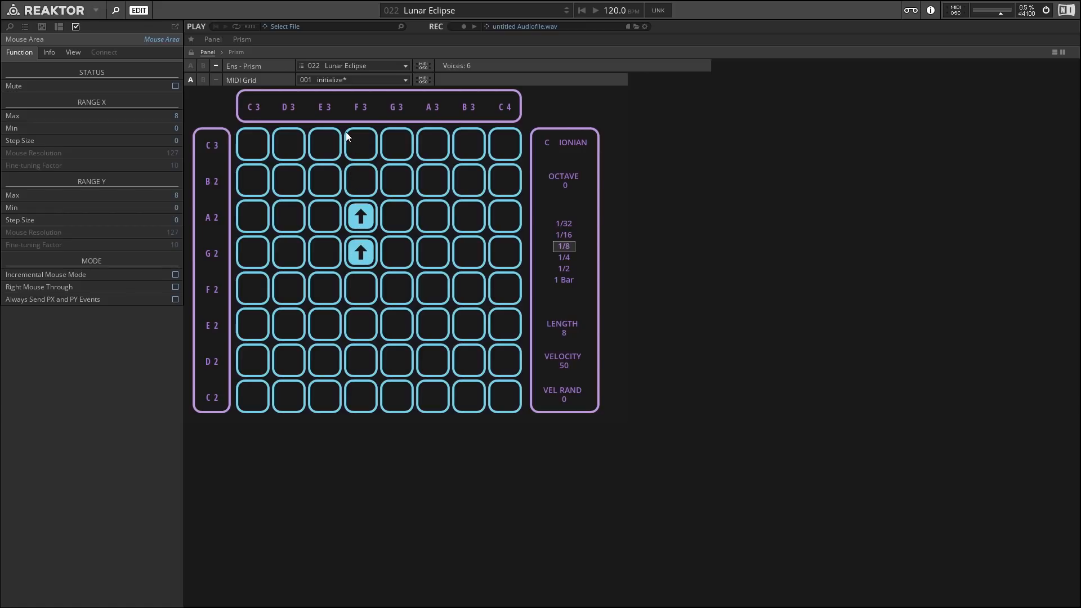
pyautogui.click(343, 66)
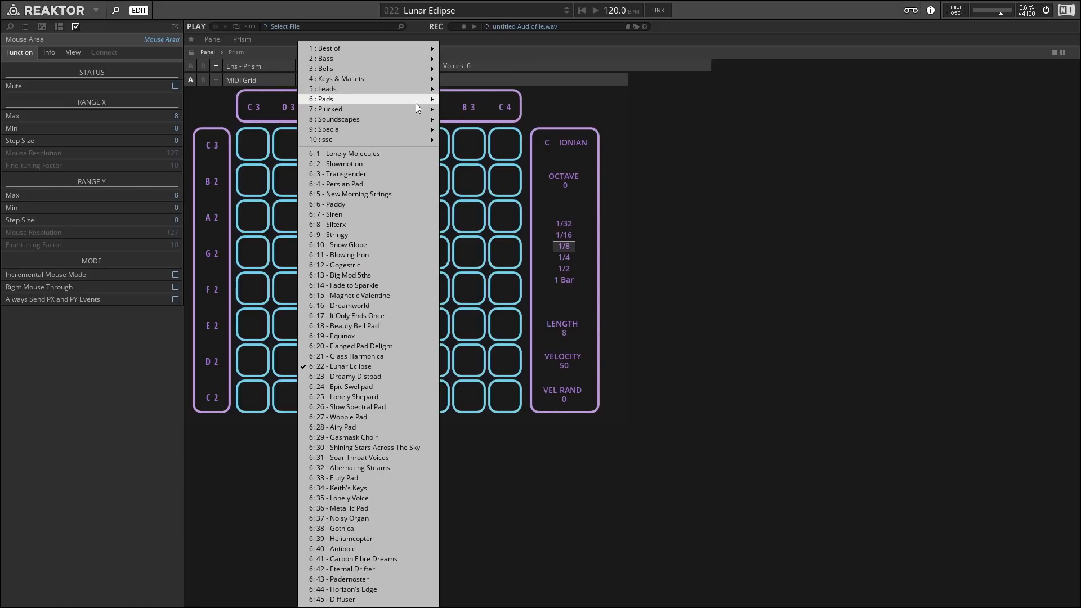
pyautogui.moveTo(409, 109)
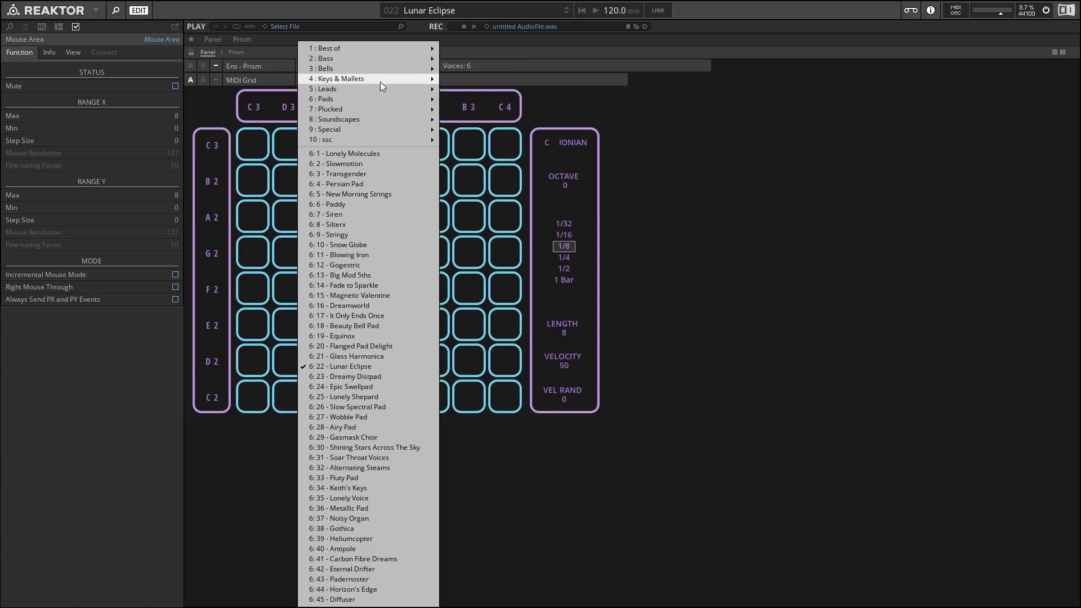
pyautogui.moveTo(380, 83)
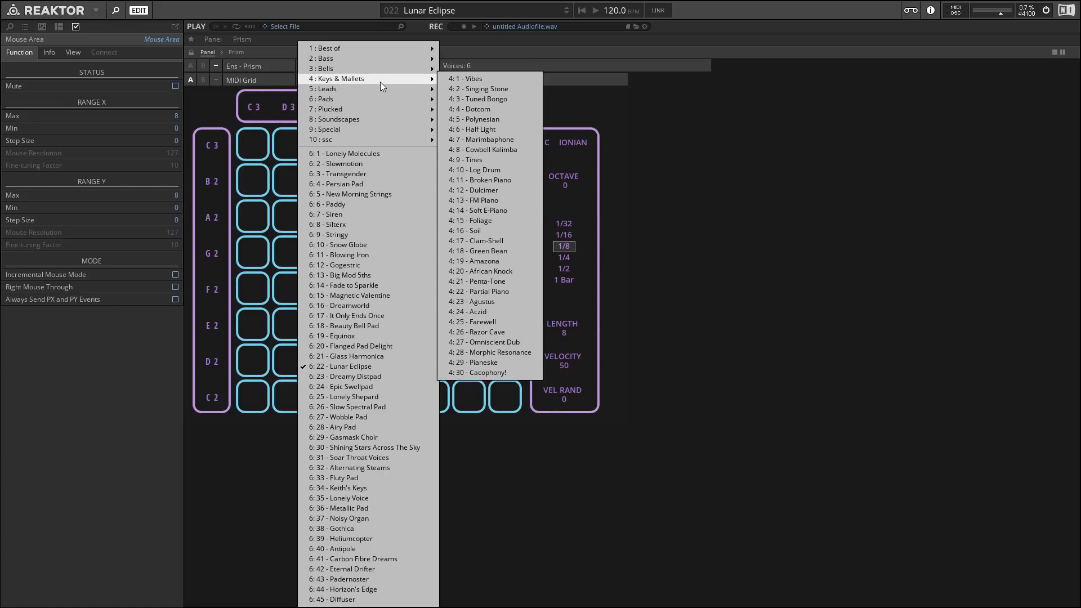
pyautogui.click(481, 191)
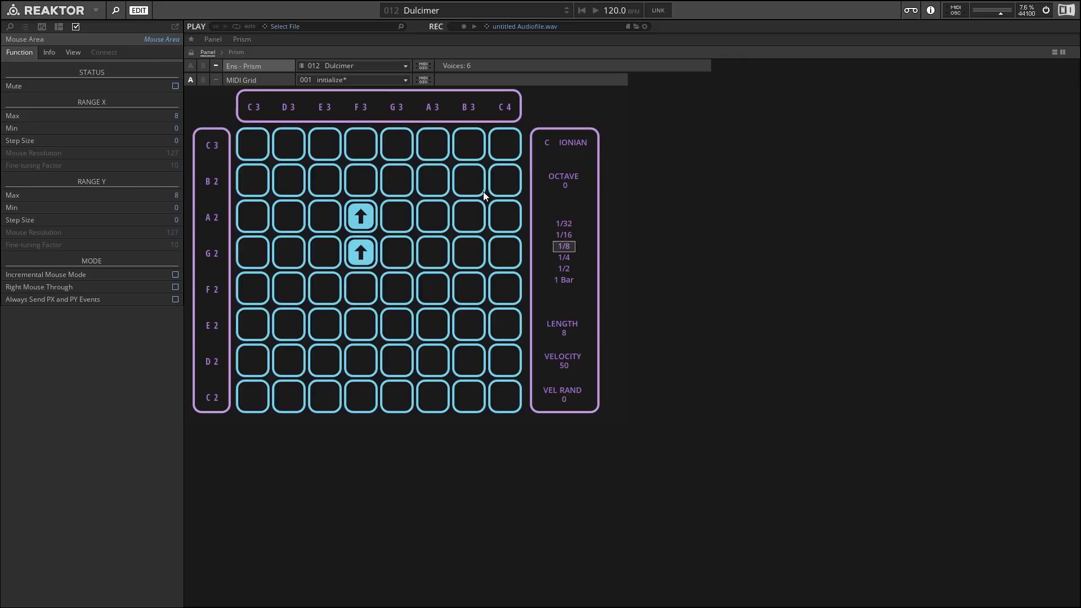
# - Play an up arrow on F3/A2 against a left arrow on G3/B2, and clear both cells
pyautogui.press('space')
pyautogui.click(367, 259)
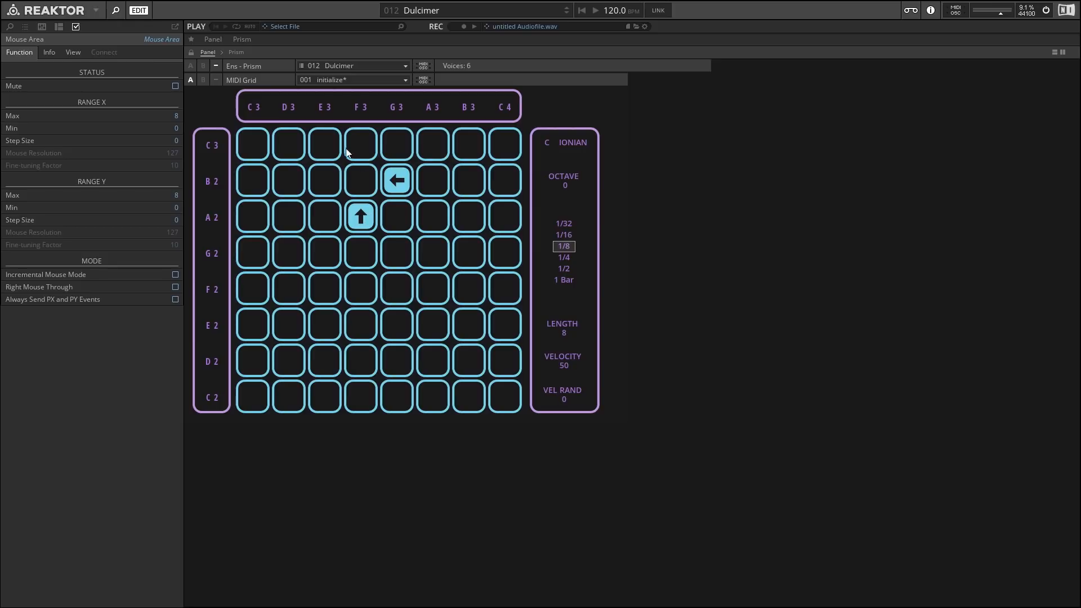
pyautogui.press('space')
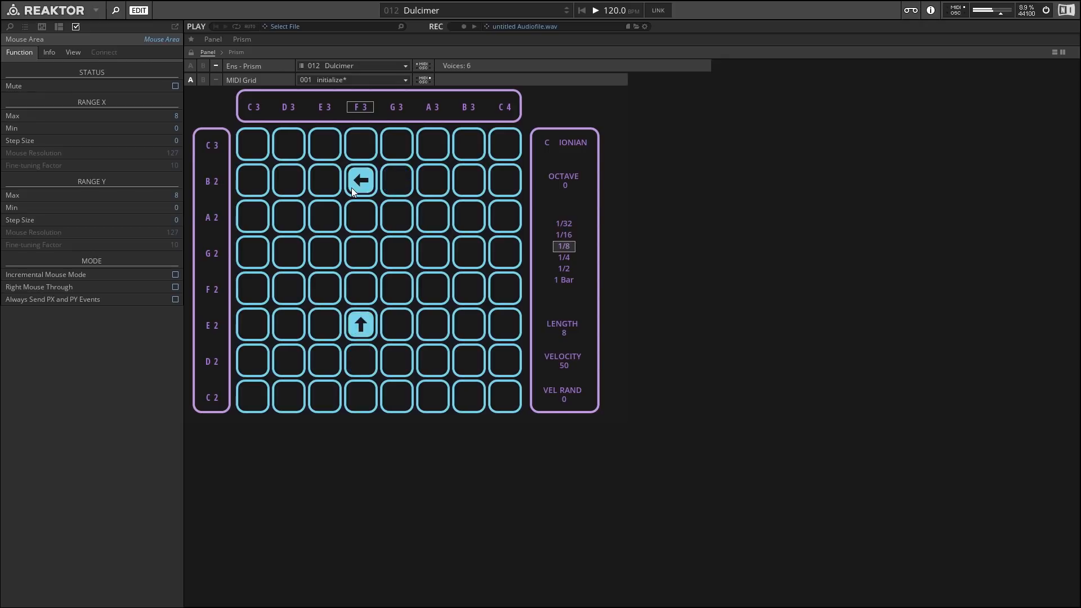
pyautogui.press('space')
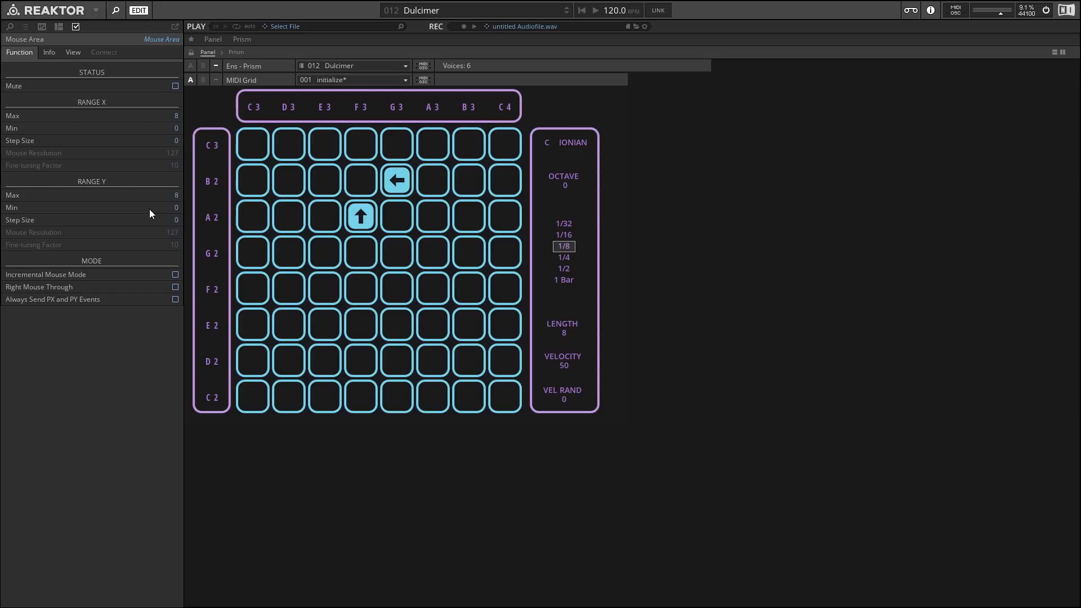
pyautogui.click(397, 181)
pyautogui.click(361, 216)
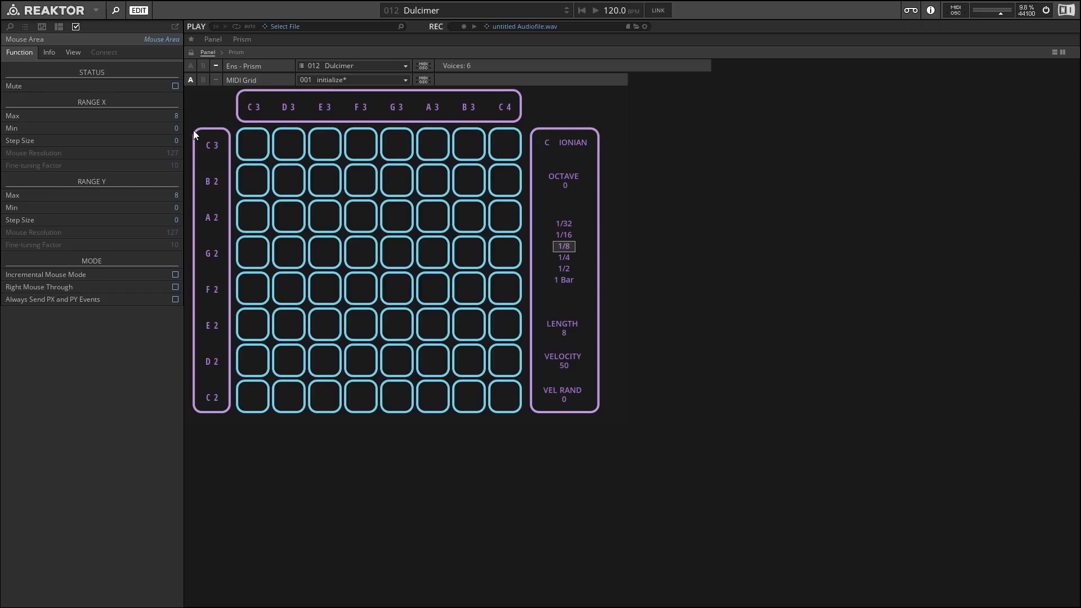
# - Change the uppermost row's note to D3, and set it back to C3
pyautogui.click(207, 146)
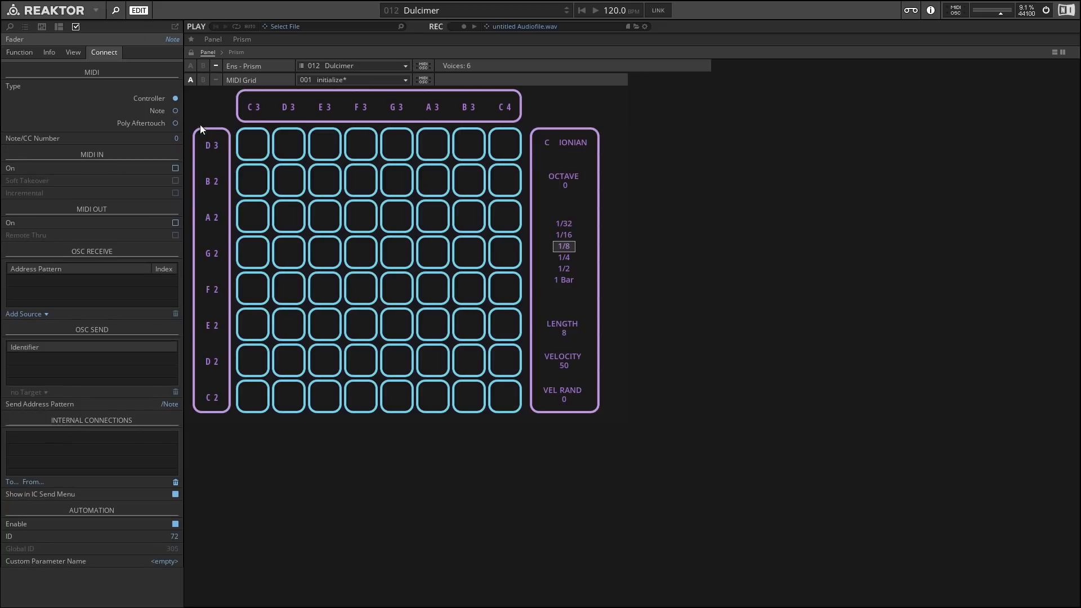
pyautogui.moveTo(196, 87); pyautogui.dragTo(190, 140)
pyautogui.click(217, 126)
pyautogui.moveTo(643, 132); pyautogui.dragTo(522, 160)
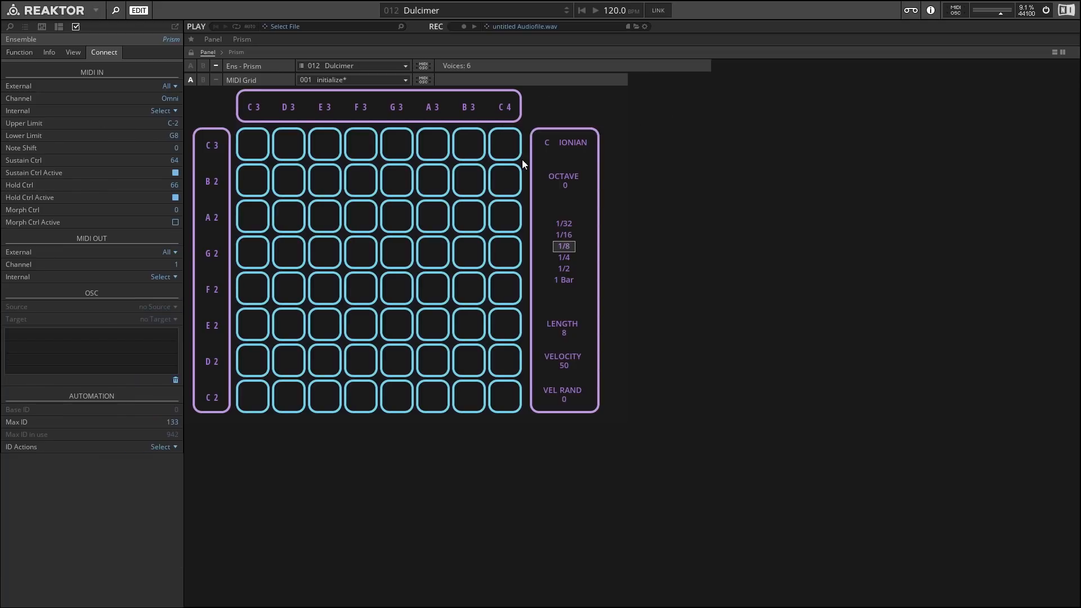
pyautogui.click(651, 151)
pyautogui.moveTo(625, 166); pyautogui.dragTo(525, 117)
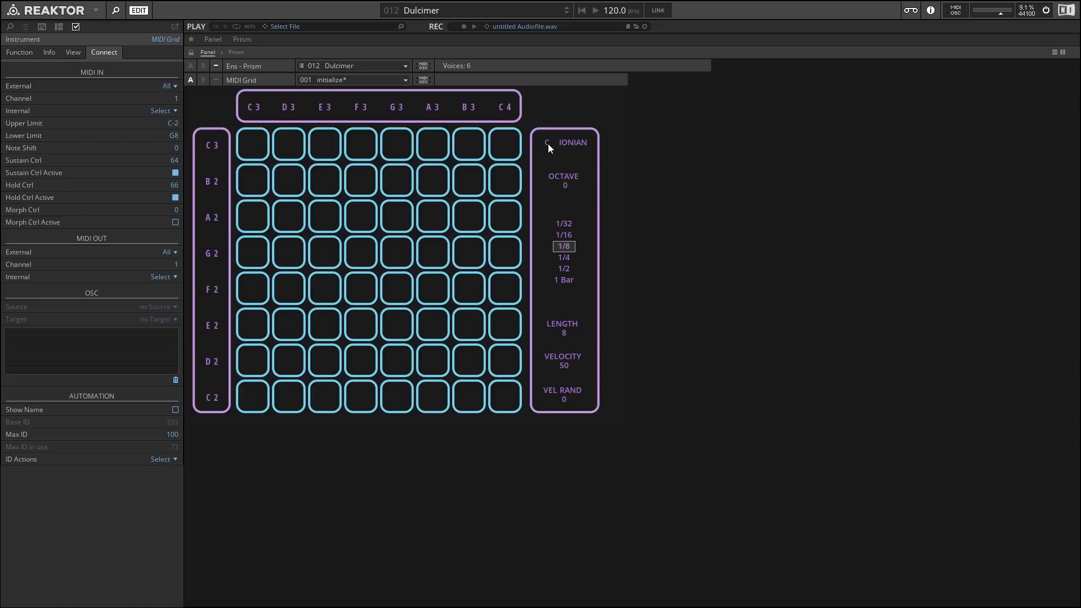
# - Step the scale's root note up and down, and return it to C
pyautogui.moveTo(549, 144); pyautogui.dragTo(551, 157)
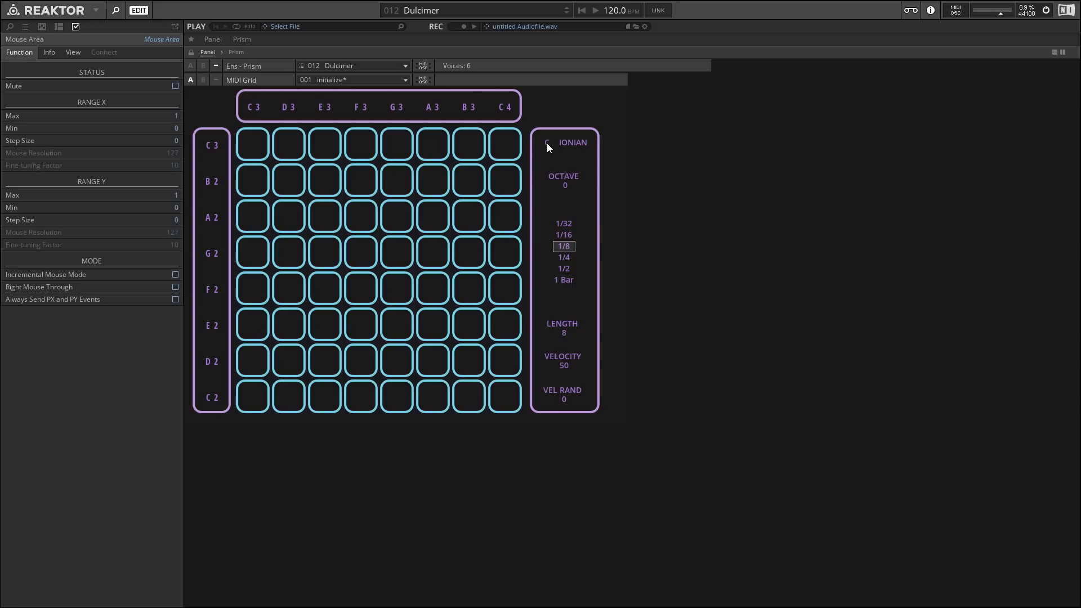
pyautogui.click(545, 147)
pyautogui.click(546, 150)
pyautogui.rightClick(546, 146)
pyautogui.rightClick(546, 147)
pyautogui.rightClick(546, 147)
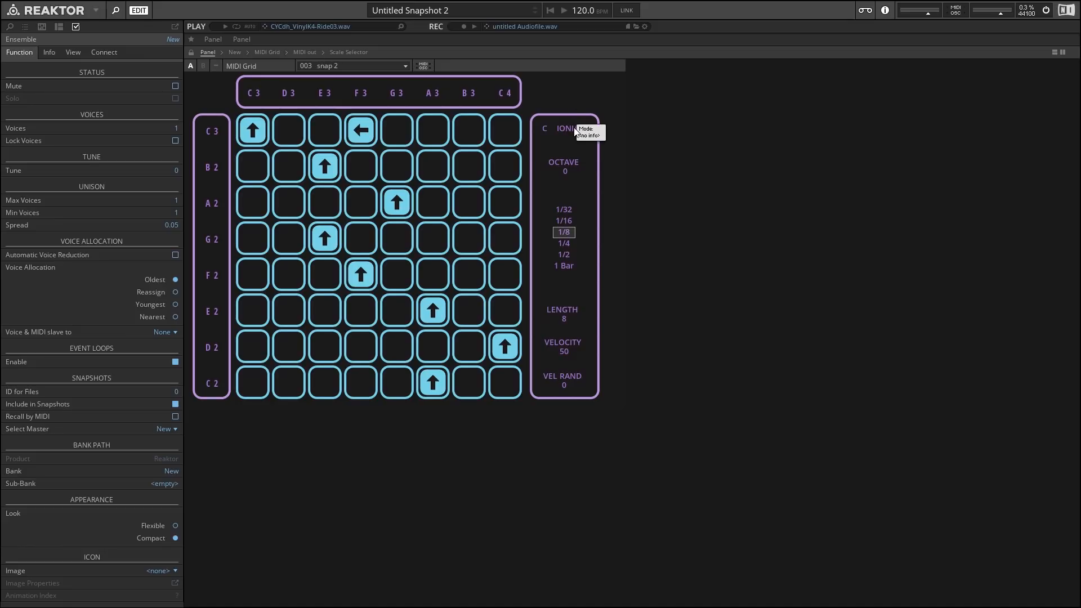
# - Sweep the scale mode up to Locrian, and bring it back to Ionian
pyautogui.moveTo(576, 127); pyautogui.dragTo(576, 1)
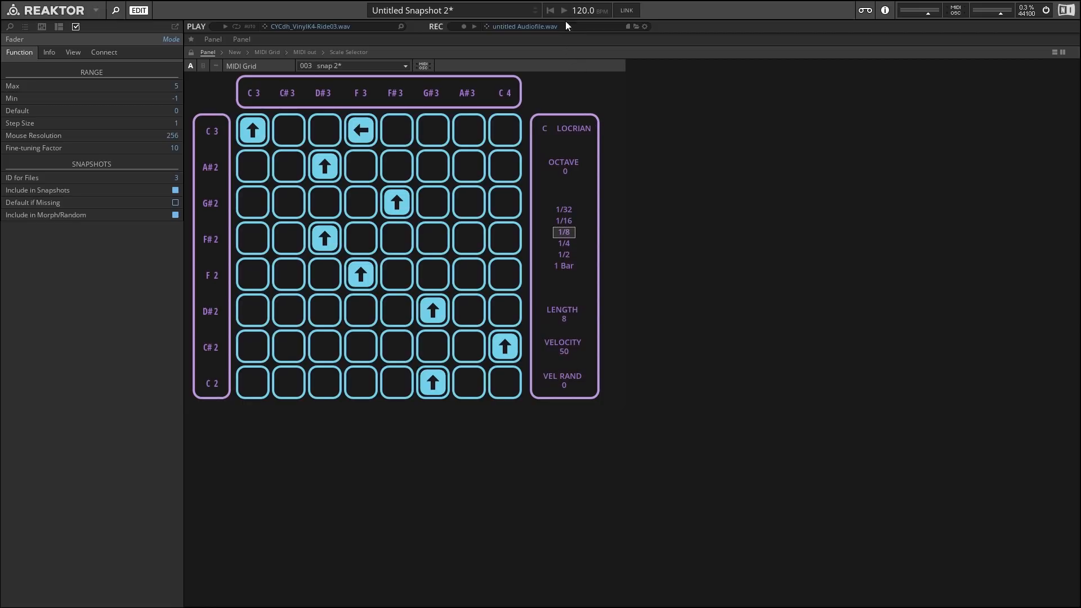
pyautogui.moveTo(560, 89); pyautogui.dragTo(569, 211)
pyautogui.moveTo(573, 119); pyautogui.dragTo(574, 111)
pyautogui.moveTo(575, 119); pyautogui.dragTo(570, 112)
pyautogui.moveTo(577, 137); pyautogui.dragTo(580, 168)
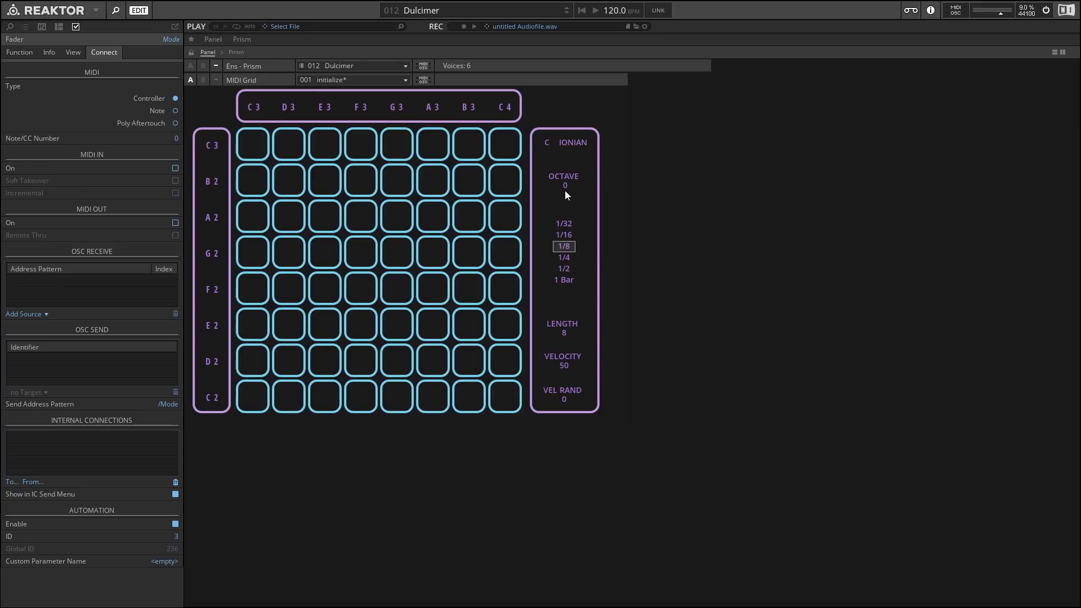
# - Try shifting the octave setting, and place an up arrow on F3/G2
pyautogui.moveTo(565, 188); pyautogui.dragTo(569, 143)
pyautogui.click(365, 255)
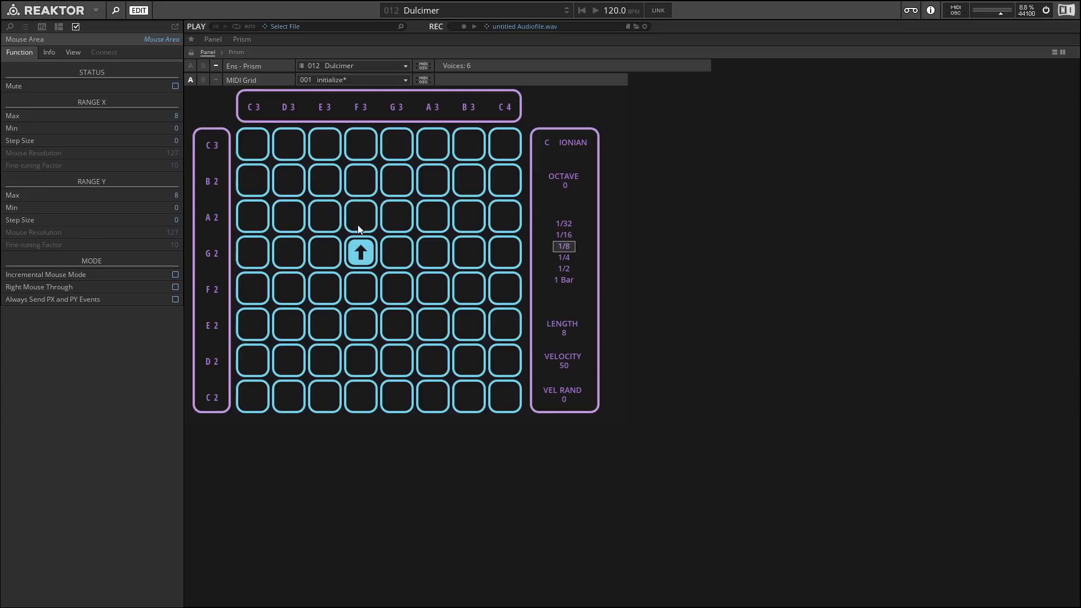
# - Add an up arrow on F3/A2, and try the 1/32 and 1/2 step rates during playback before returning to 1/8
pyautogui.click(359, 229)
pyautogui.click(564, 225)
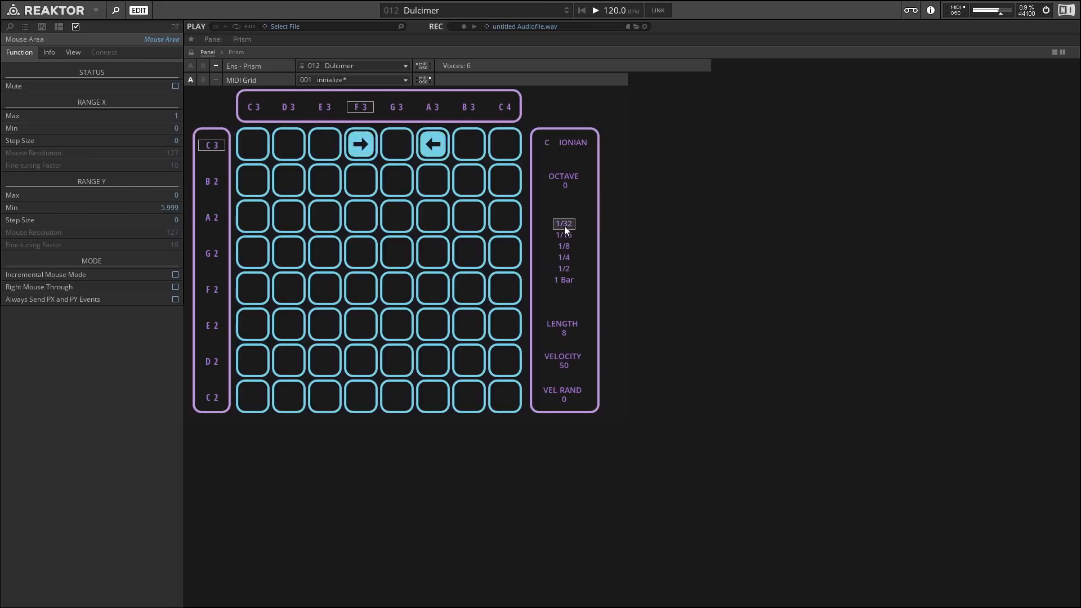
pyautogui.click(566, 268)
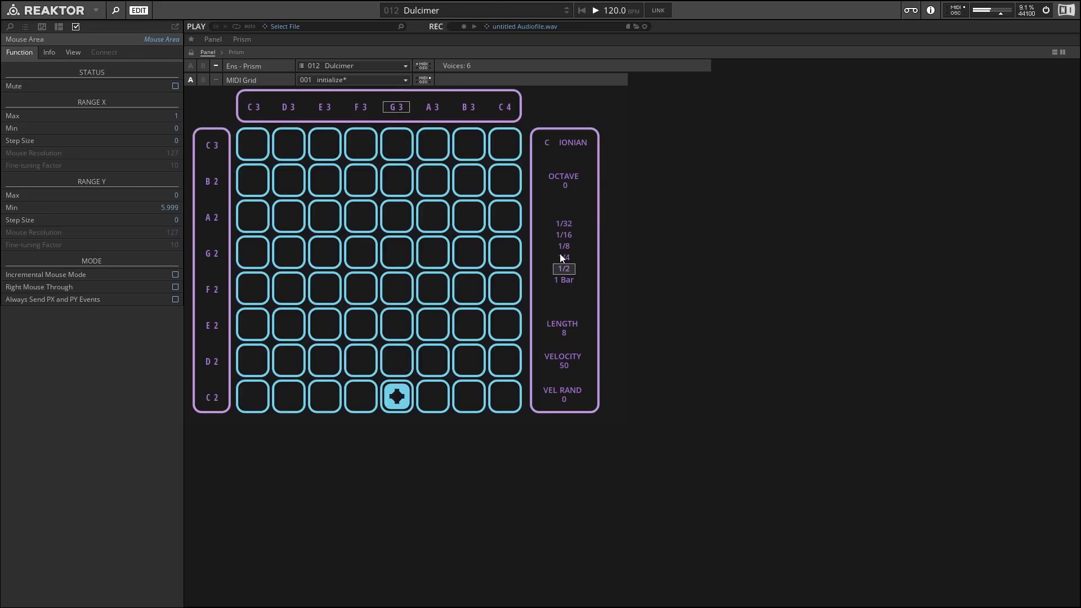
pyautogui.click(564, 245)
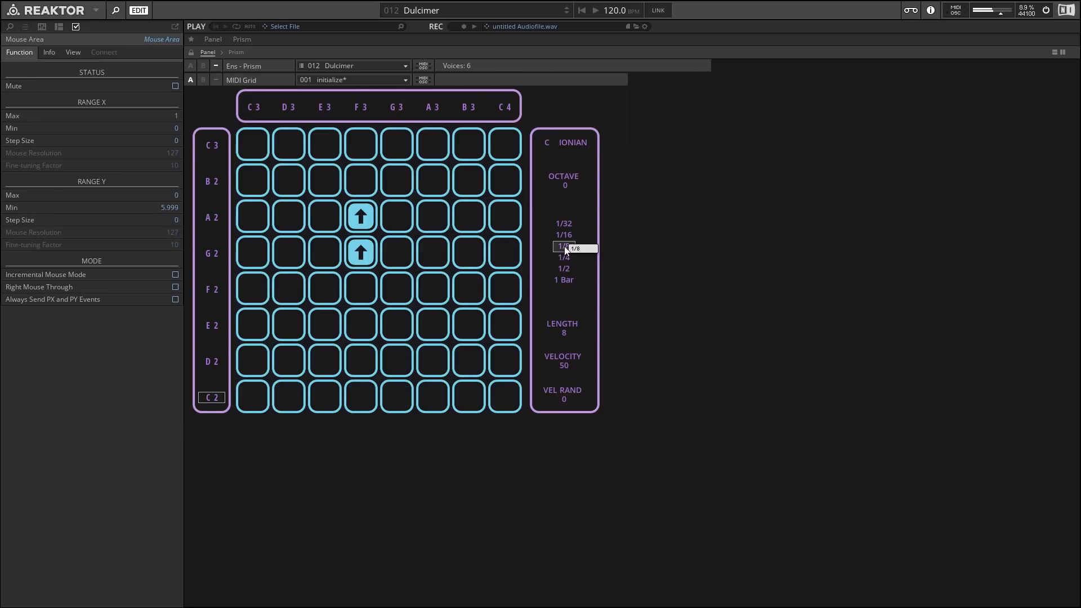
# - Set the sequence length to 16 and clear the arrows from the grid
pyautogui.moveTo(612, 306)
pyautogui.mouseDown()
pyautogui.moveTo(536, 320)
pyautogui.moveTo(530, 348)
pyautogui.mouseUp()
pyautogui.moveTo(617, 347); pyautogui.dragTo(533, 379)
pyautogui.moveTo(614, 395); pyautogui.dragTo(528, 413)
pyautogui.moveTo(642, 439); pyautogui.dragTo(530, 366)
pyautogui.moveTo(609, 377); pyautogui.dragTo(541, 337)
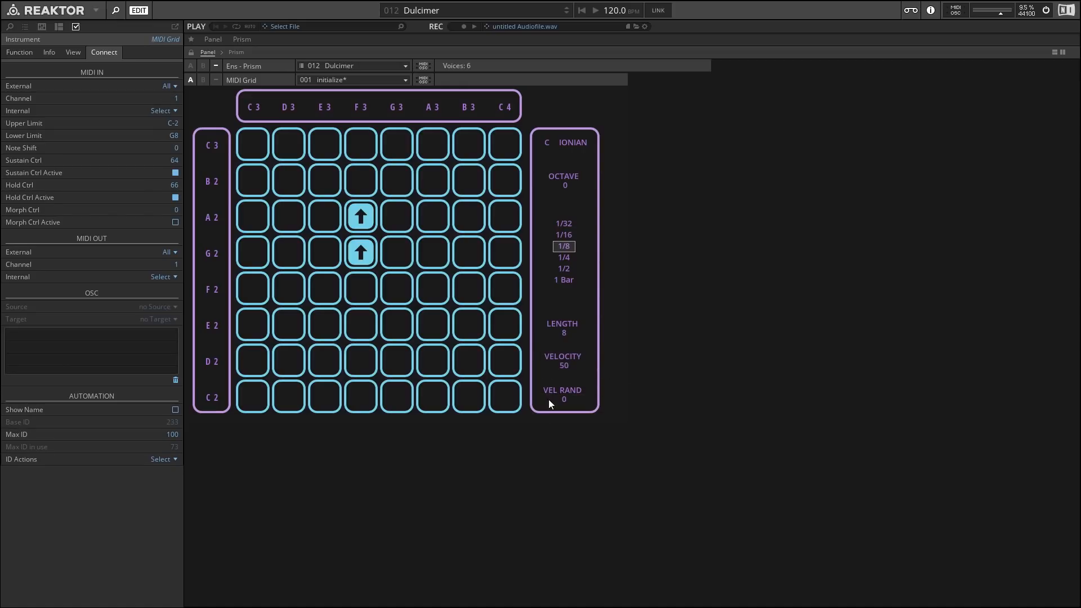
pyautogui.moveTo(609, 340); pyautogui.dragTo(578, 363)
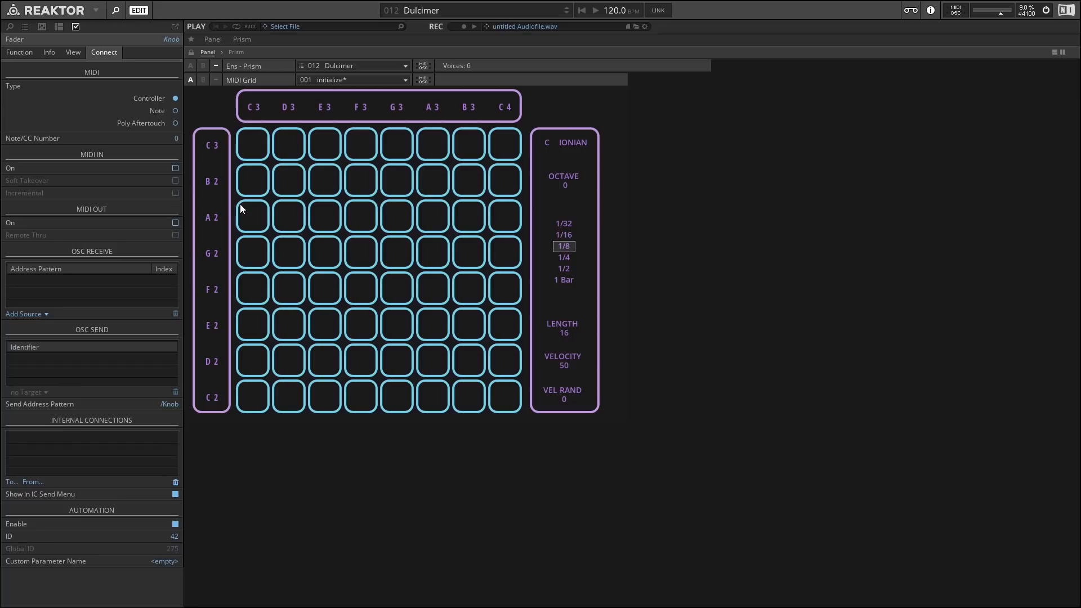
# - Place up arrows on C3/C3, E3/B2, G3/A2 and E3/G2, and play the pattern briefly
pyautogui.click(257, 152)
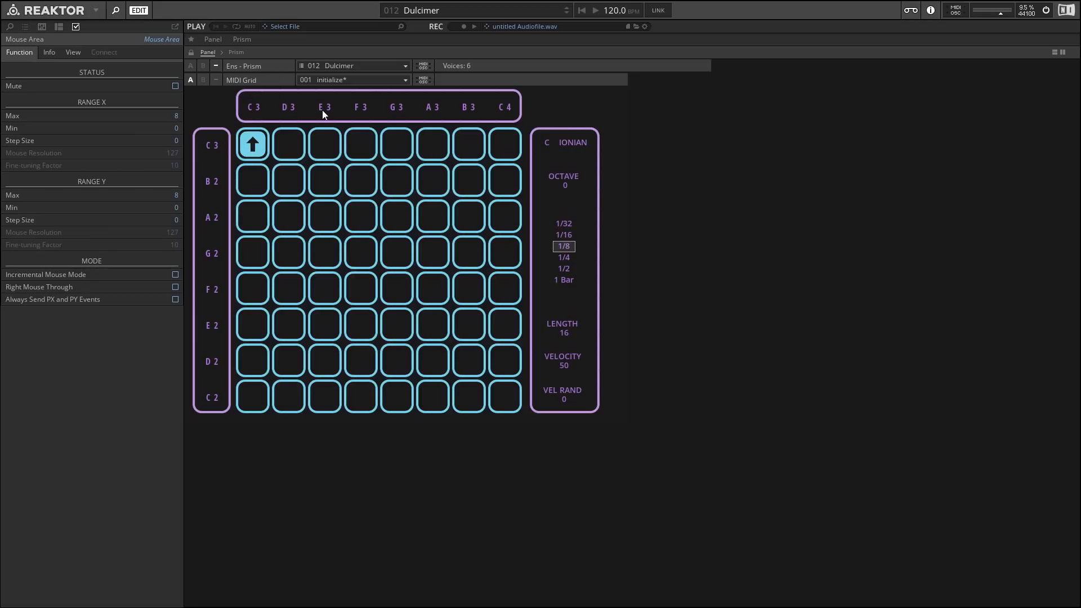
pyautogui.click(322, 172)
pyautogui.click(394, 225)
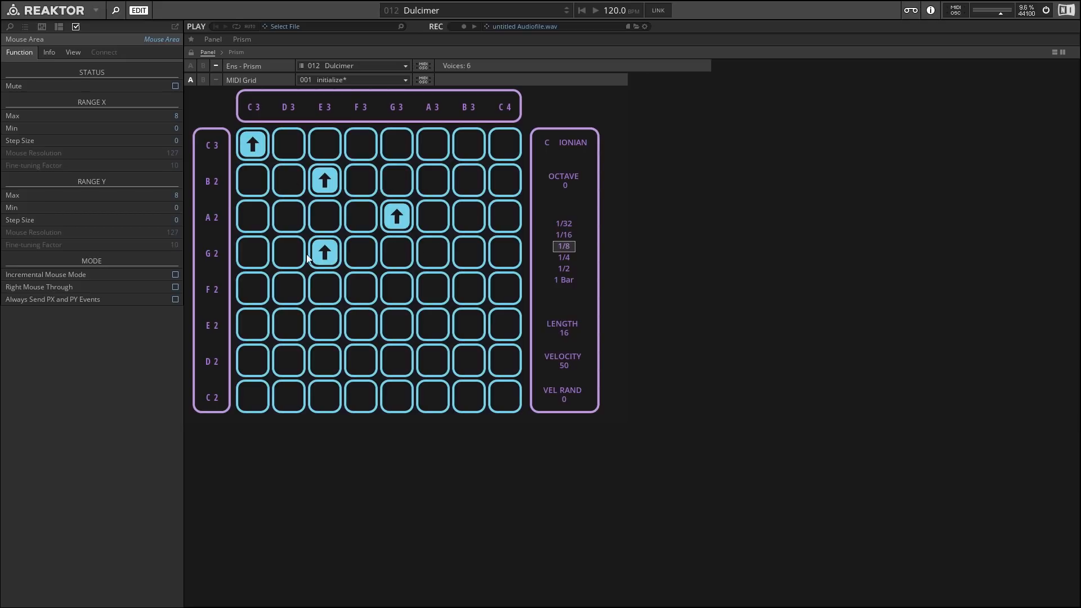
pyautogui.click(595, 10)
pyautogui.click(583, 10)
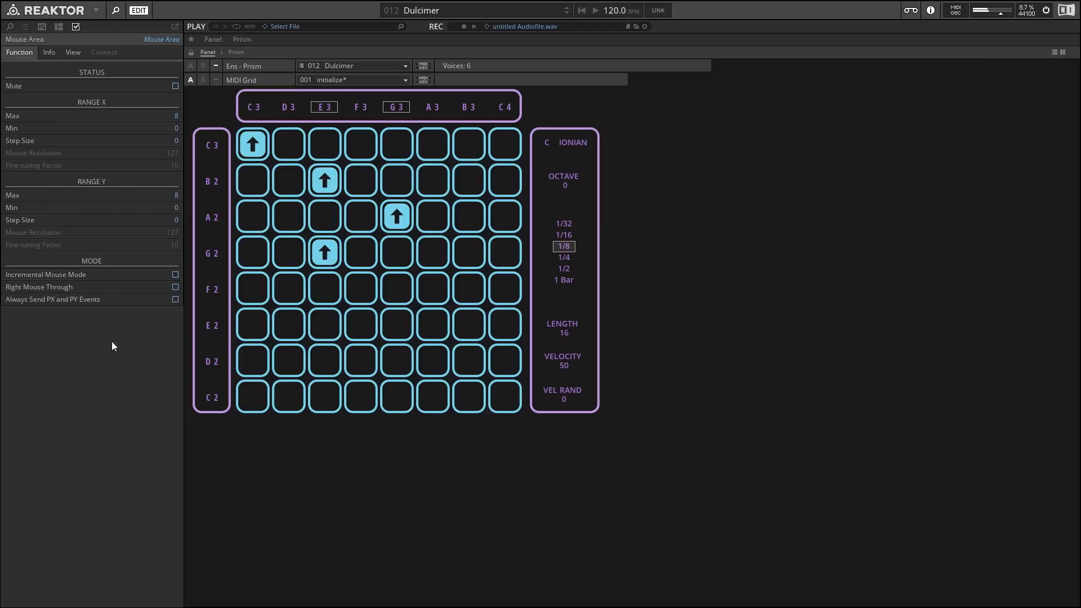
# - Extend the pattern with up arrows on F3/F2, A3/E2, C4/D2 and A3/C2, and run playback
pyautogui.click(359, 290)
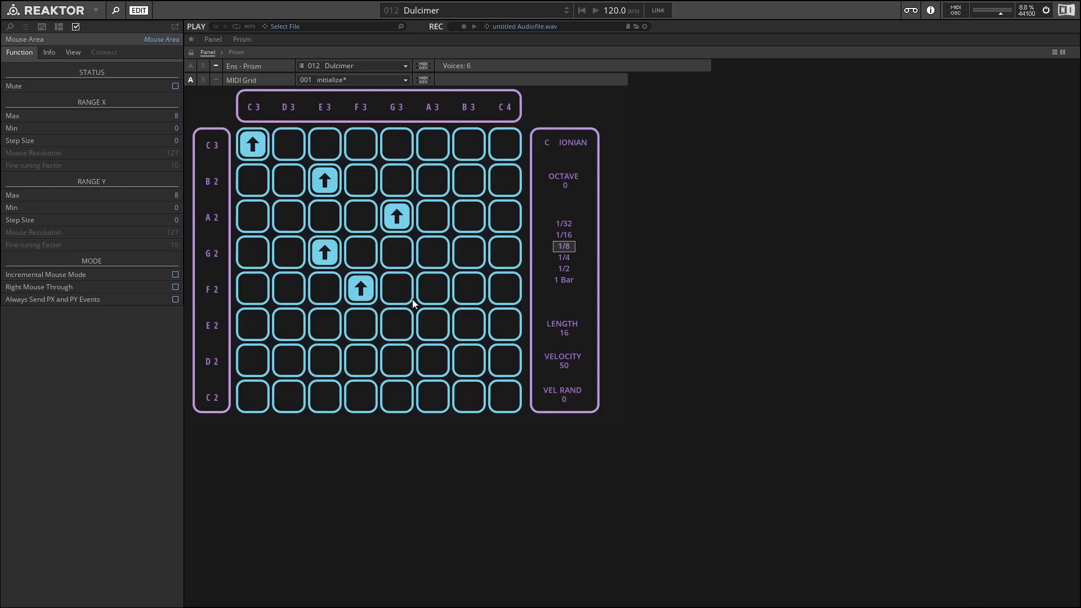
pyautogui.click(438, 322)
pyautogui.click(506, 359)
pyautogui.click(425, 397)
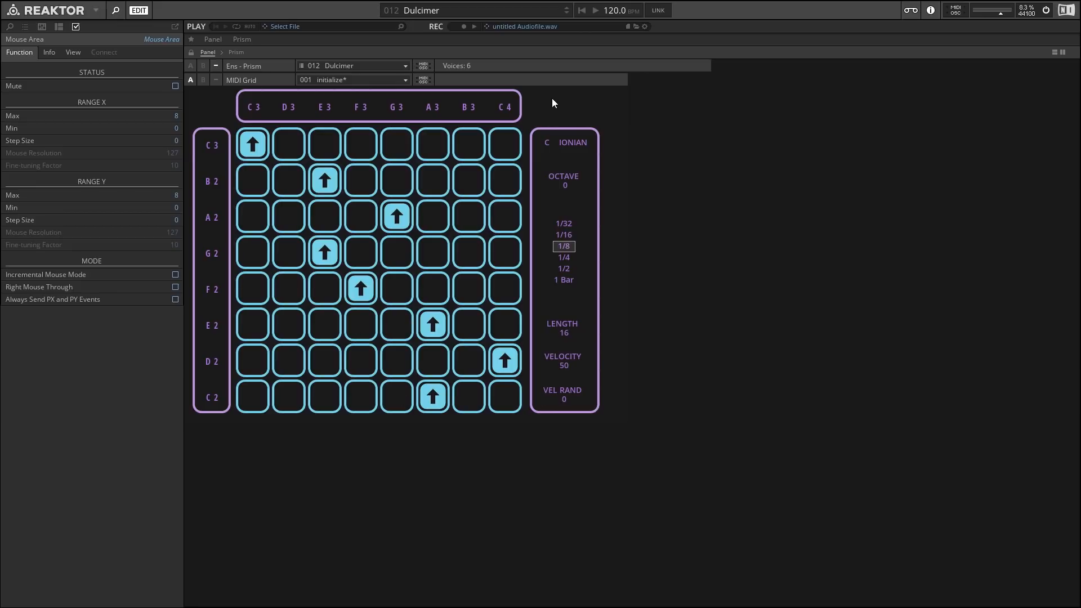
pyautogui.click(595, 10)
pyautogui.click(359, 143)
pyautogui.press('space')
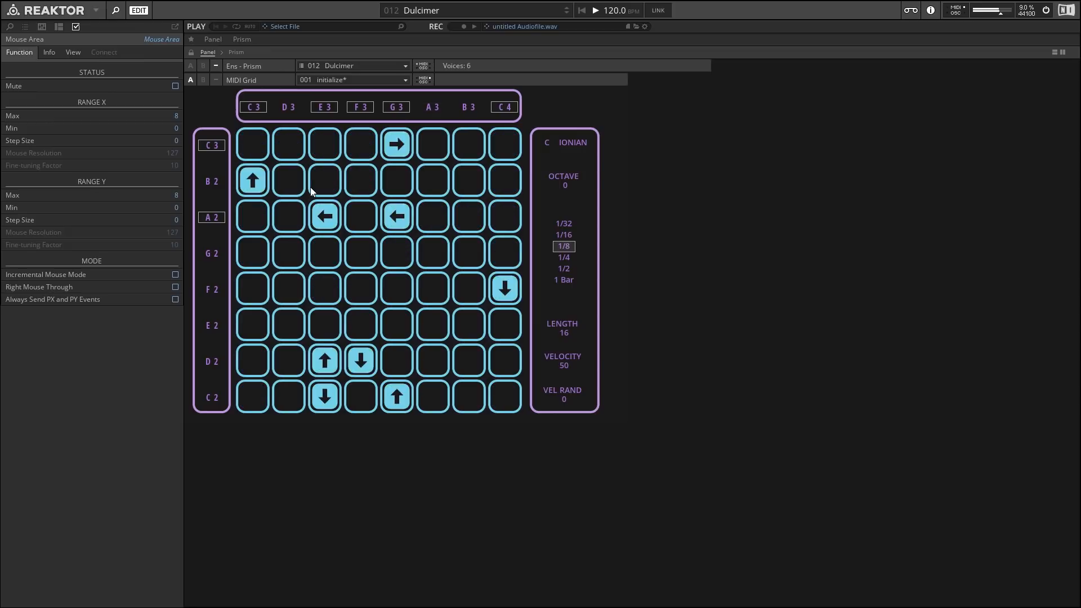
# - Change the scale's root note to G while the pattern plays, and return it to C
pyautogui.click(547, 142)
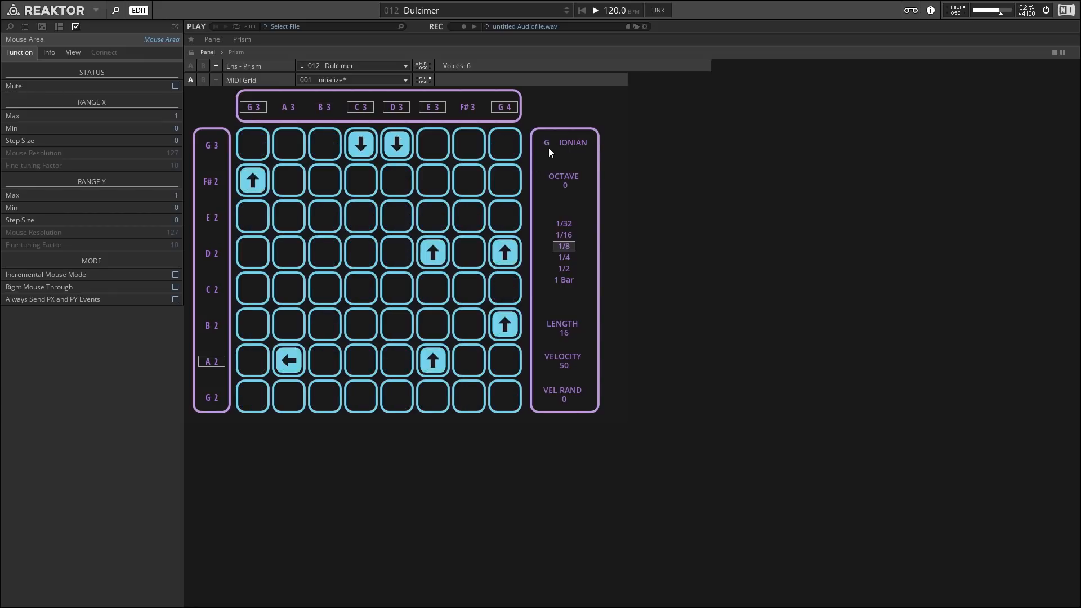
pyautogui.rightClick(546, 143)
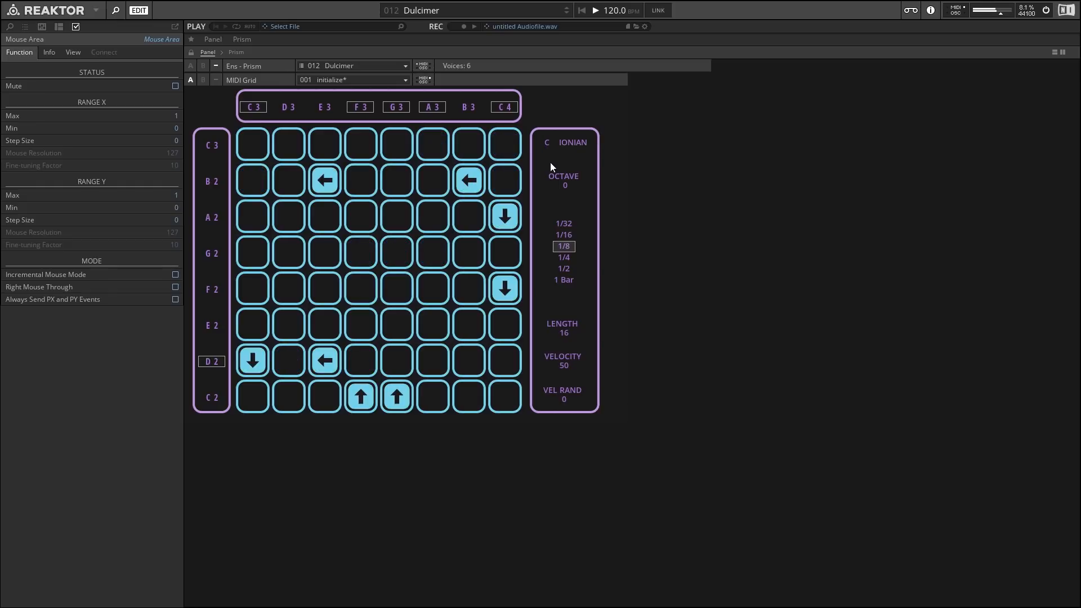